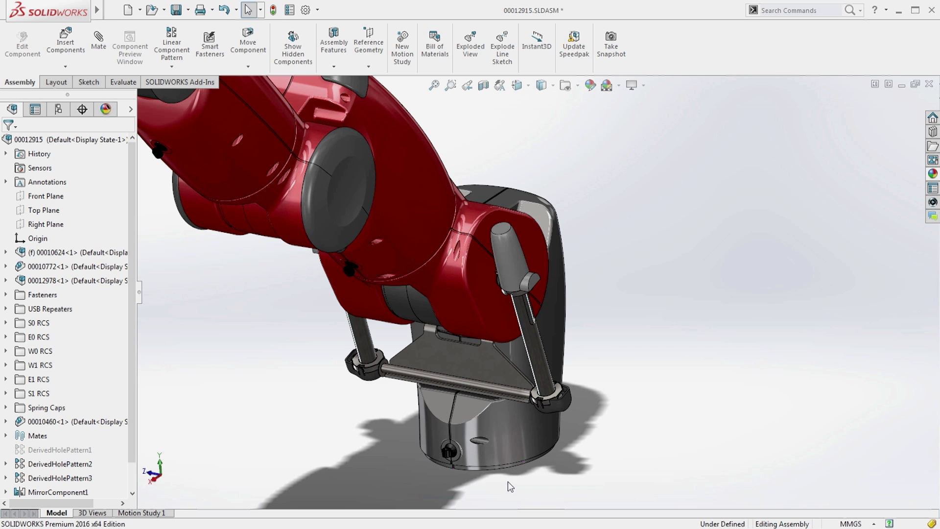
- Orbit the robot arm, open subassembly 00010460 and edit part 00010461 in context
{"action": "mouse_move", "coordinate": [507, 481]}
{"action": "middle_mouse_down"}
{"action": "mouse_move", "coordinate": [598, 414]}
{"action": "mouse_move", "coordinate": [565, 412]}
{"action": "middle_mouse_up"}
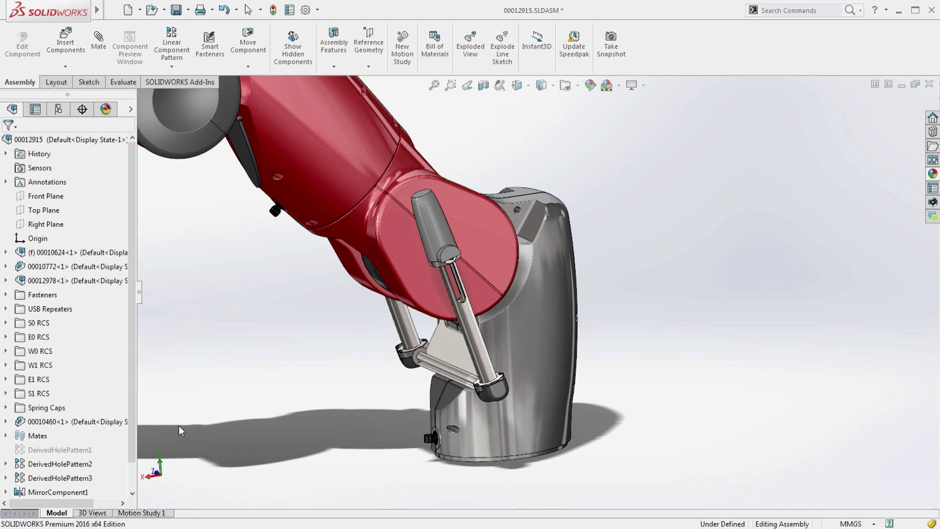
{"action": "left_click", "coordinate": [115, 430]}
{"action": "left_click", "coordinate": [124, 399]}
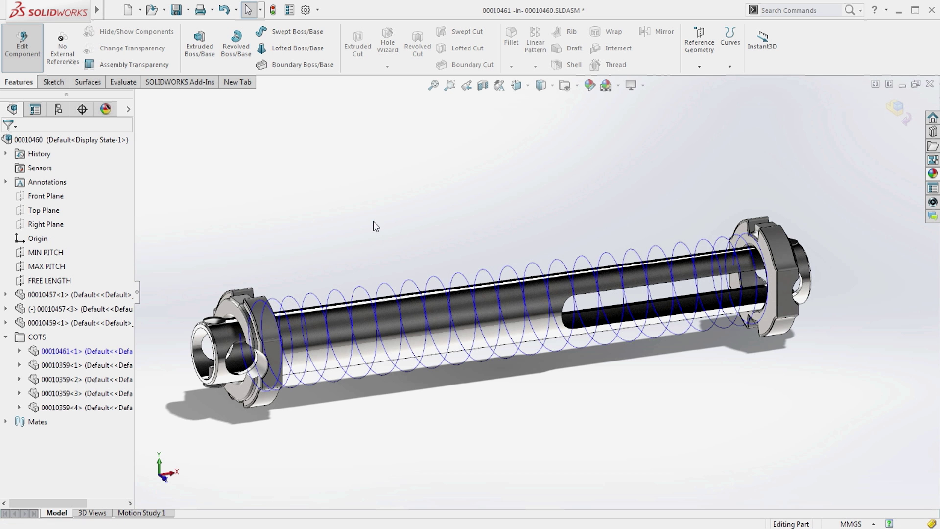
- Sweep a 2.5 mm circular profile along the helix to form the spring wire
{"action": "right_click_drag", "start_coordinate": [373, 221], "coordinate": [373, 261]}
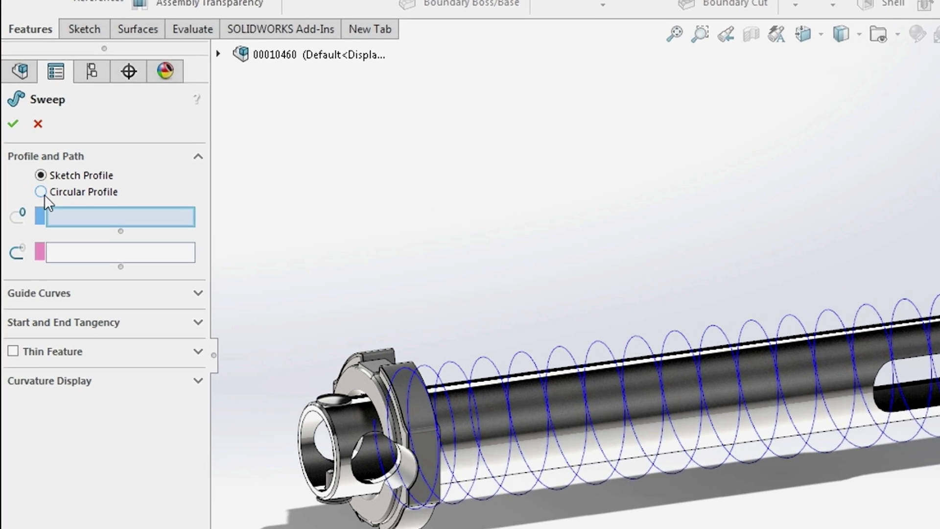
{"action": "left_click", "coordinate": [26, 187]}
{"action": "left_click", "coordinate": [91, 257]}
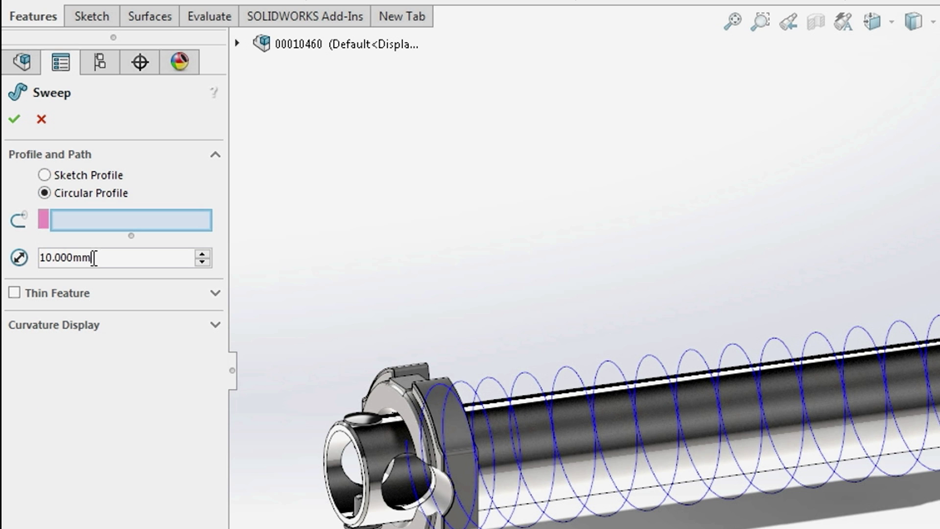
{"action": "double_click", "coordinate": [93, 257]}
{"action": "type", "text": "2.5"}
{"action": "key", "text": "Return"}
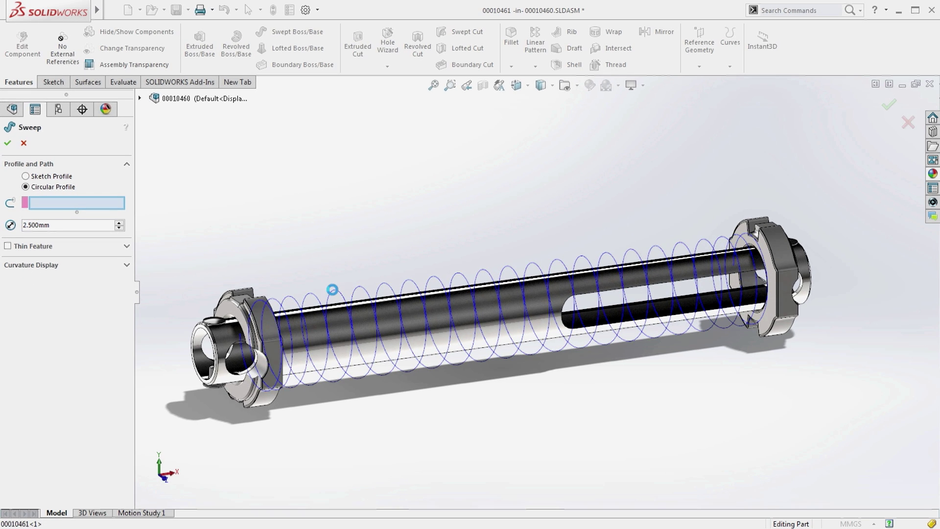
{"action": "left_click", "coordinate": [332, 289]}
{"action": "key", "text": "Return"}
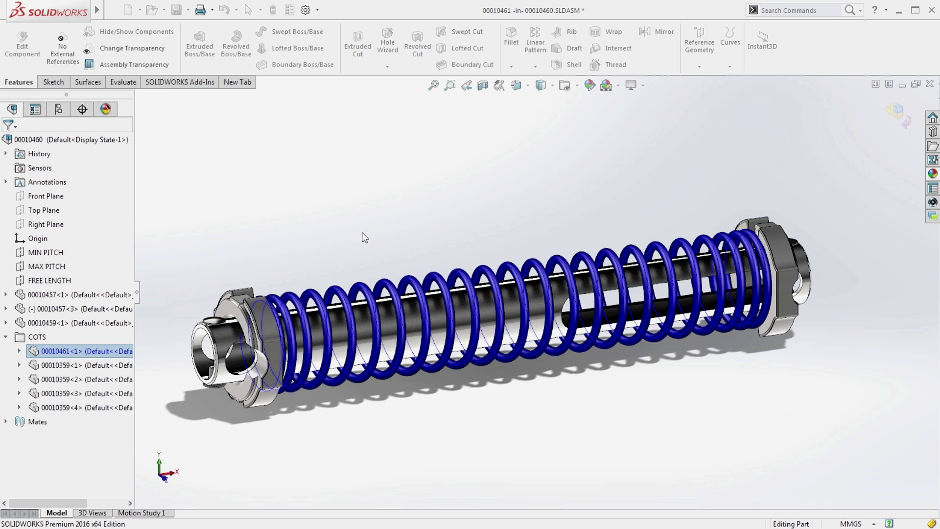
- Return to editing the whole assembly and orbit to its opposite end
{"action": "right_click", "coordinate": [361, 236]}
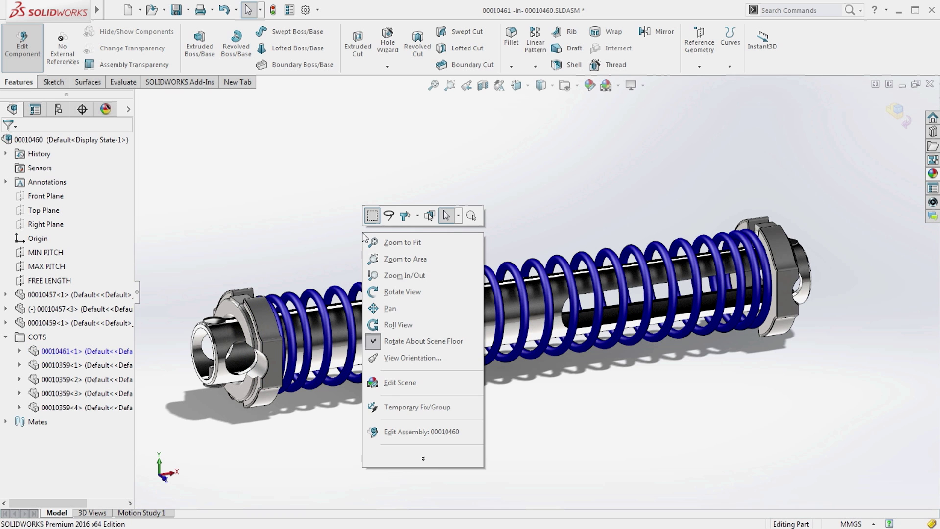
{"action": "left_click", "coordinate": [404, 433]}
{"action": "mouse_move", "coordinate": [403, 436]}
{"action": "middle_mouse_down"}
{"action": "mouse_move", "coordinate": [344, 435]}
{"action": "mouse_move", "coordinate": [379, 437]}
{"action": "middle_mouse_up"}
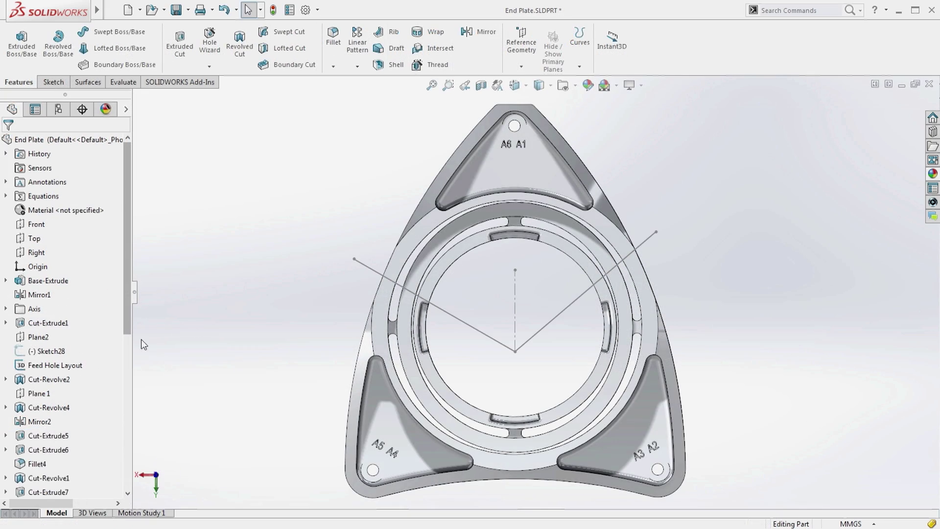
- Cut a 20 mm circular swept hole along the first Feed Hole Layout line
{"action": "left_click", "coordinate": [73, 365]}
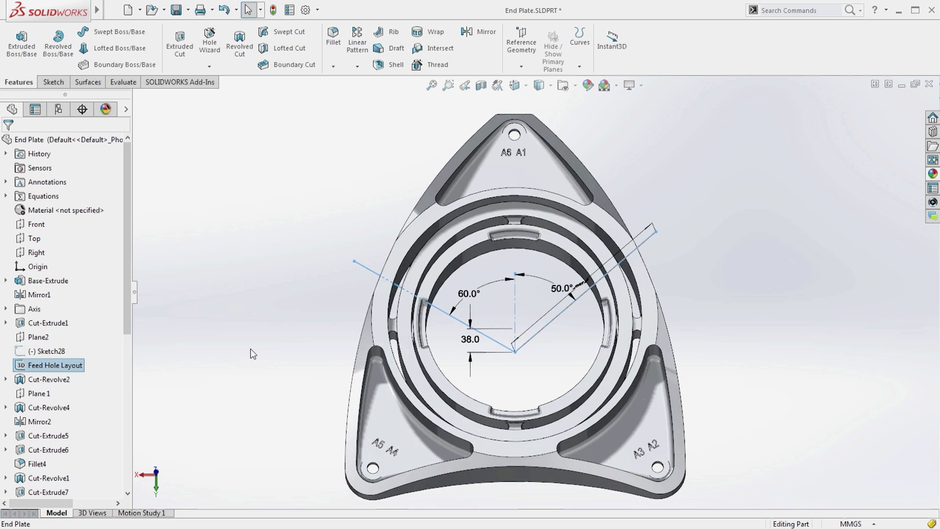
{"action": "key", "text": "Up"}
{"action": "key", "text": "Up"}
{"action": "key", "text": "Up"}
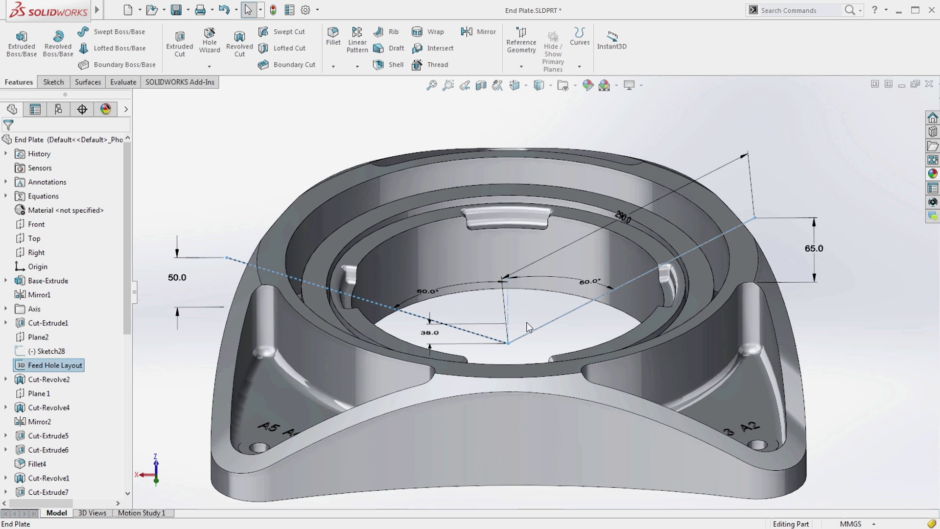
{"action": "left_click", "coordinate": [510, 330]}
{"action": "left_click", "coordinate": [482, 335]}
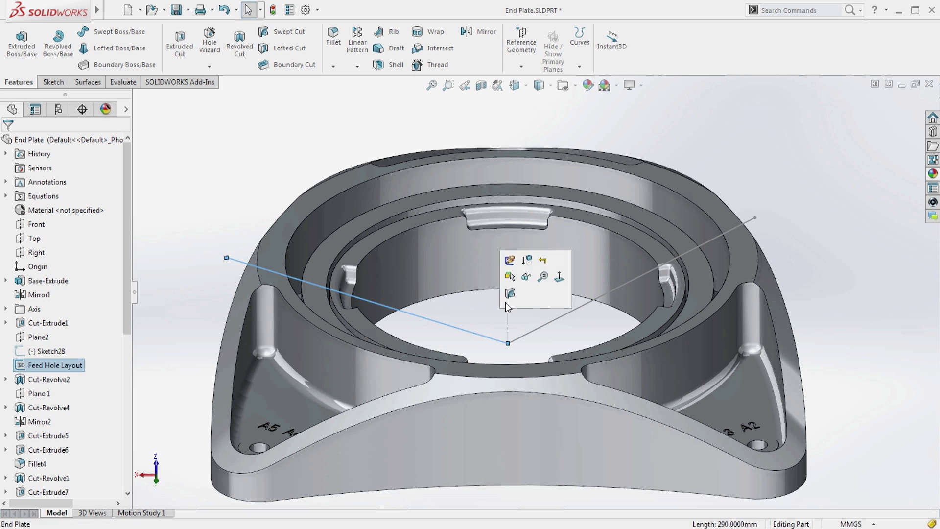
{"action": "left_click", "coordinate": [510, 294]}
{"action": "left_click", "coordinate": [27, 187]}
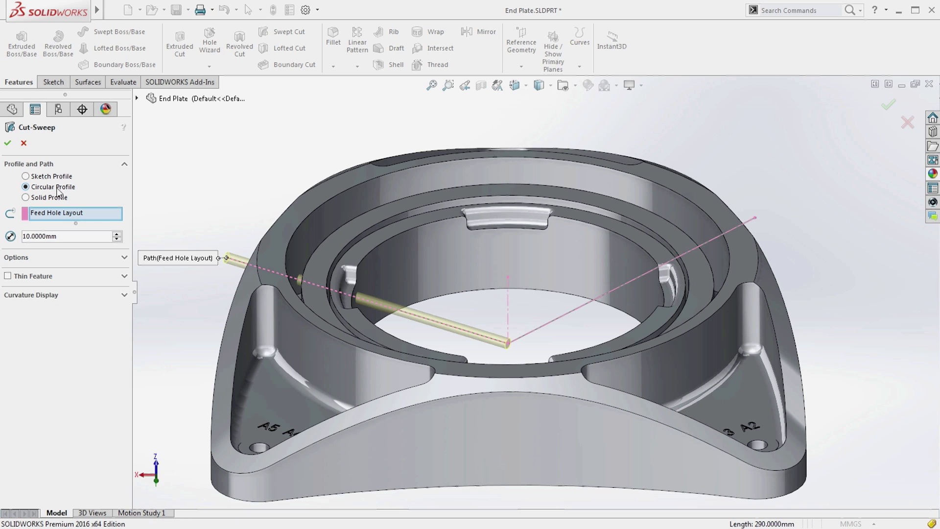
{"action": "left_click", "coordinate": [116, 234]}
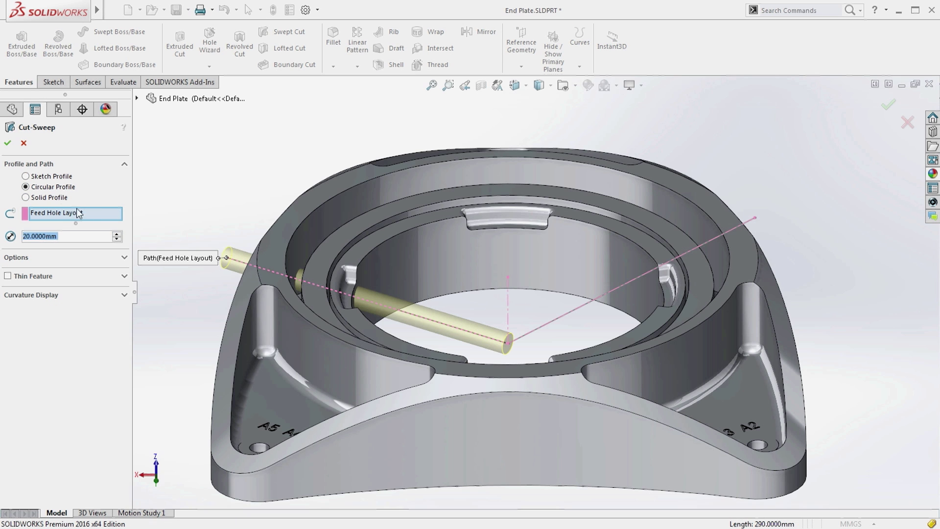
{"action": "left_click", "coordinate": [8, 143]}
- Cut a 22 mm circular swept hole along the second layout line
{"action": "left_click", "coordinate": [531, 332]}
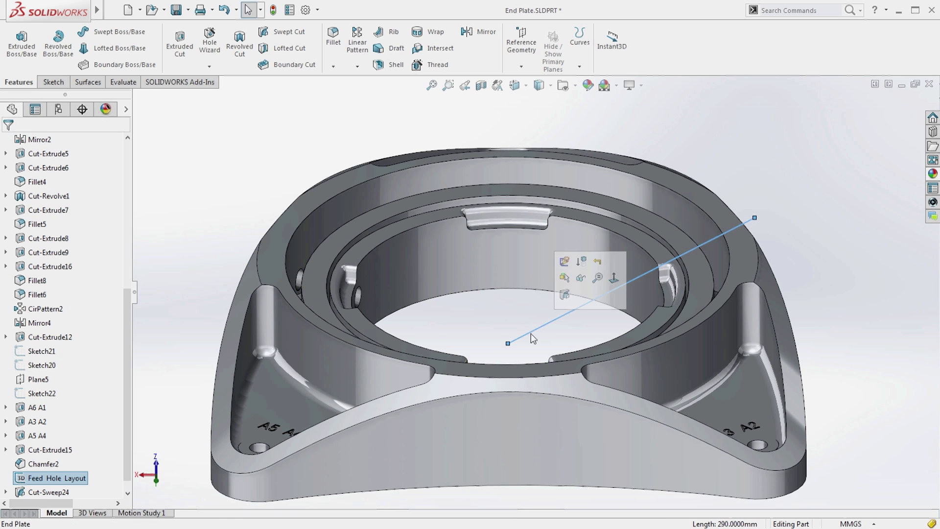
{"action": "left_click", "coordinate": [562, 296]}
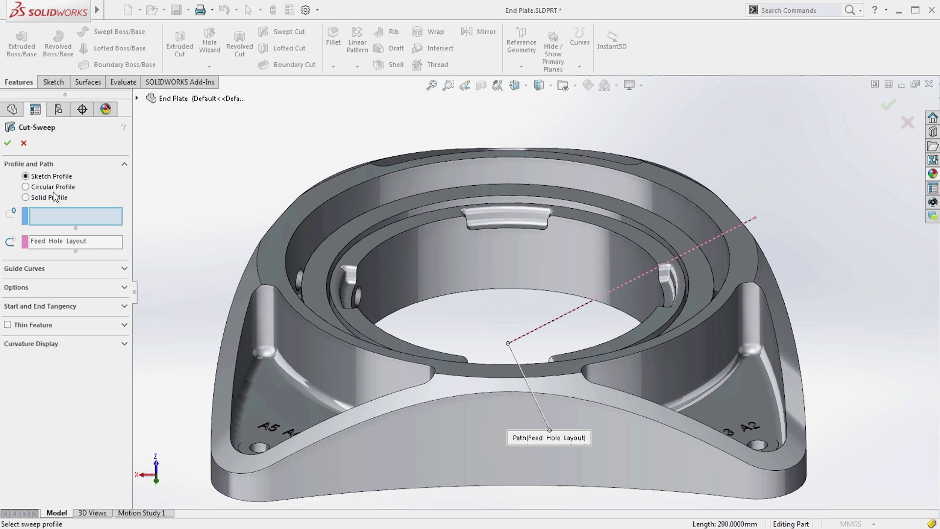
{"action": "left_click", "coordinate": [27, 187]}
{"action": "type", "text": "22"}
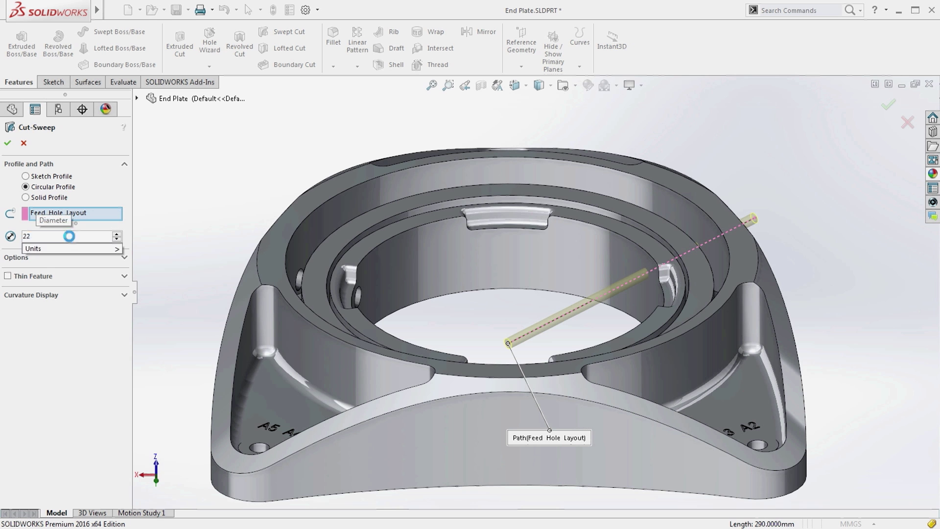
{"action": "key", "text": "Return"}
{"action": "left_click", "coordinate": [9, 144]}
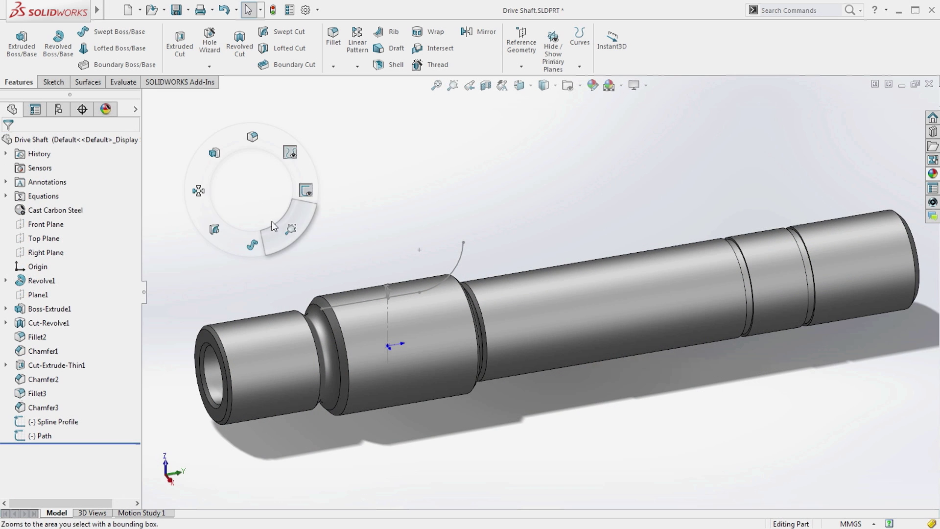
- Zoom to the shaft's left section and cut a bidirectional Spline Profile sweep along Path
{"action": "right_click_drag", "start_coordinate": [252, 193], "coordinate": [281, 232]}
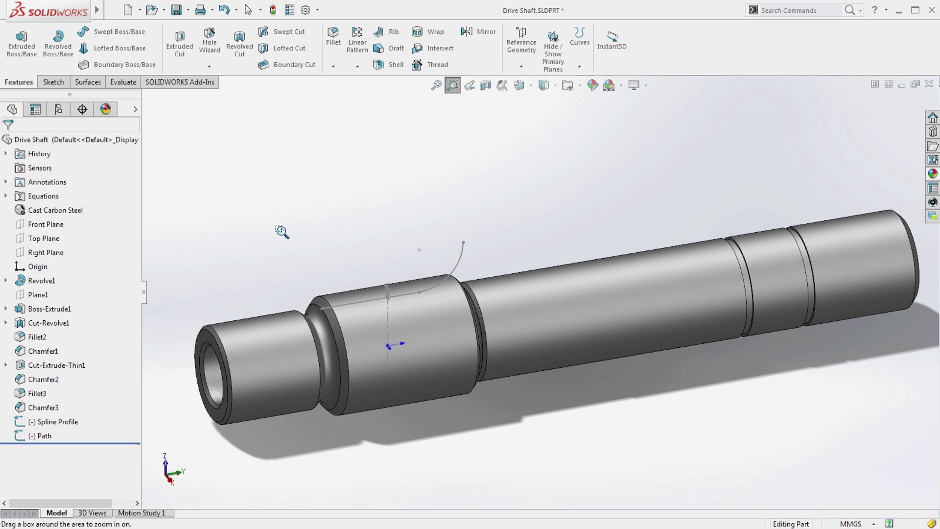
{"action": "left_click_drag", "start_coordinate": [183, 204], "coordinate": [596, 457]}
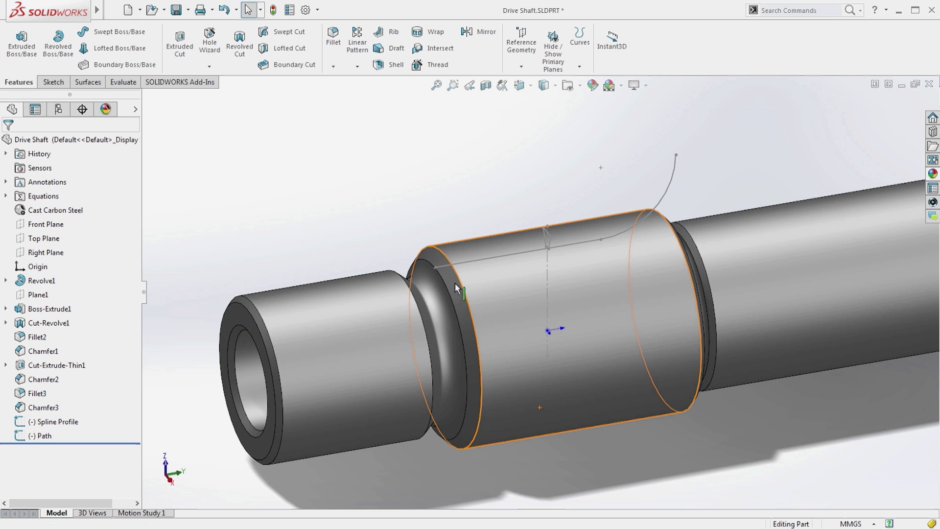
{"action": "right_click_drag", "start_coordinate": [338, 163], "coordinate": [314, 184]}
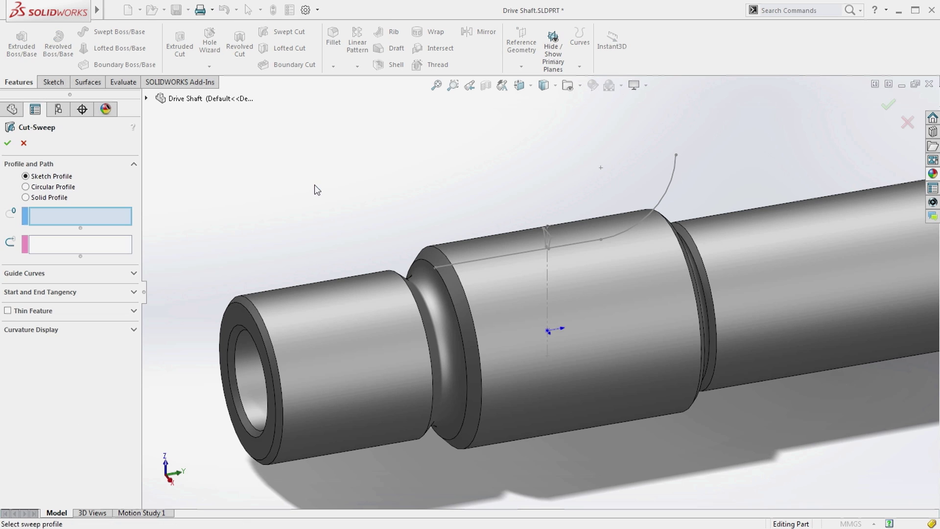
{"action": "left_click", "coordinate": [544, 230]}
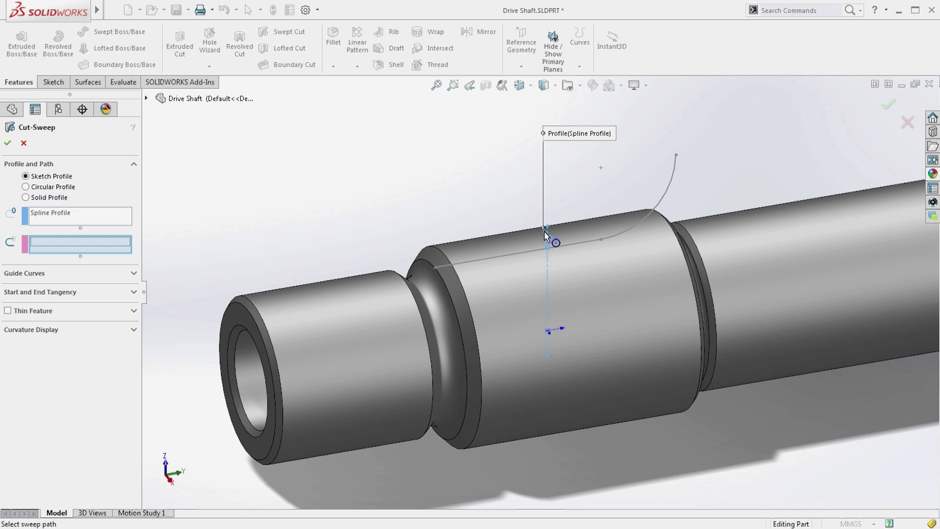
{"action": "left_click", "coordinate": [516, 258]}
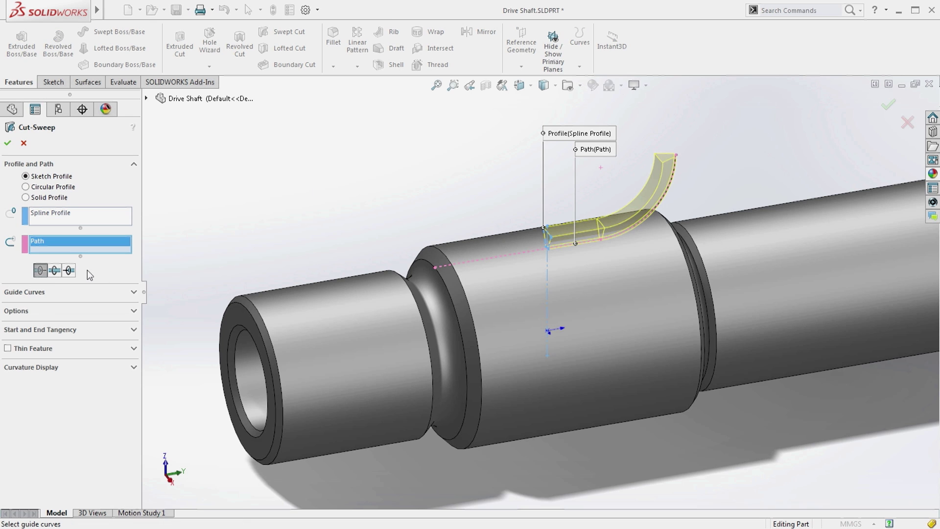
{"action": "left_click", "coordinate": [68, 271]}
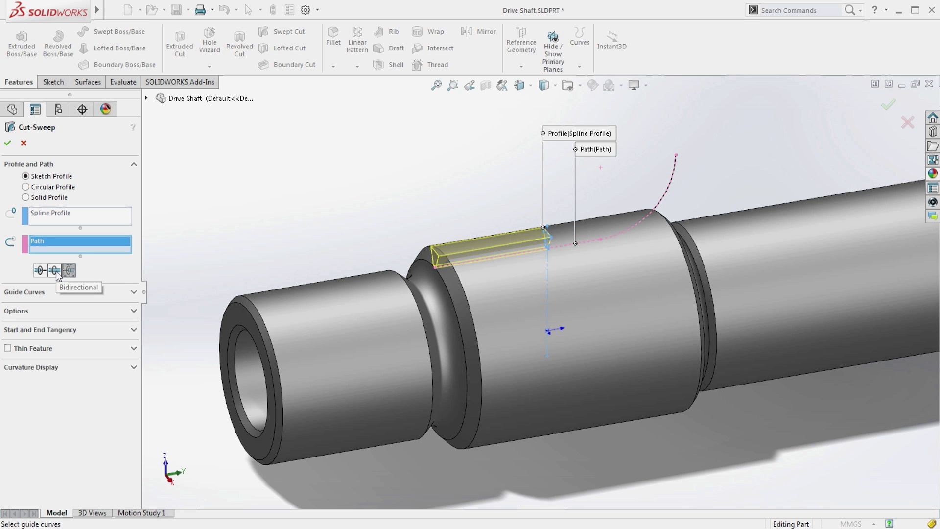
{"action": "left_click", "coordinate": [55, 272]}
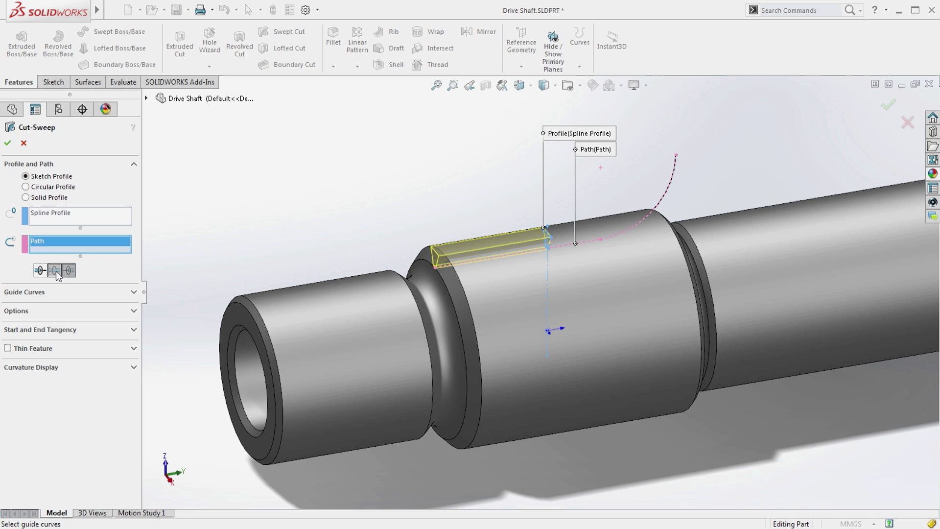
{"action": "left_click", "coordinate": [9, 144]}
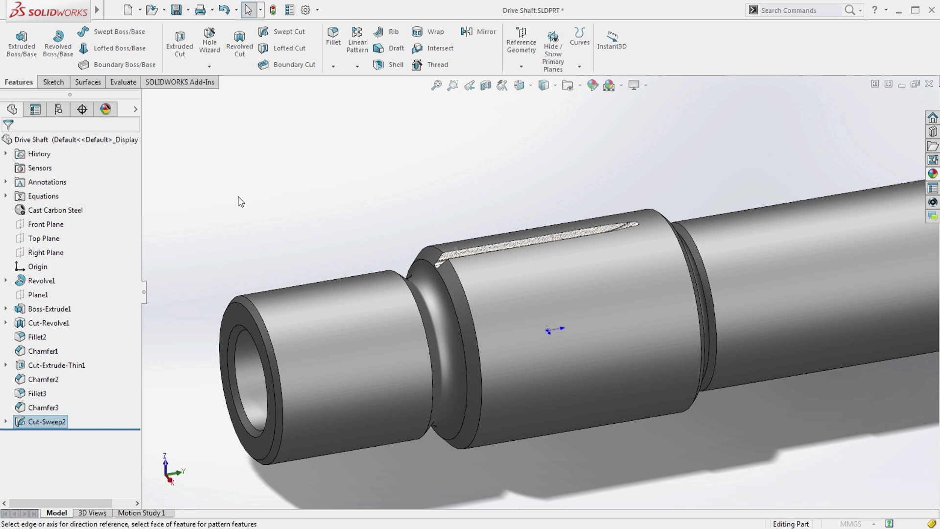
- Pattern the groove cut 24 times around the shaft's cylindrical face
{"action": "left_click", "coordinate": [125, 181]}
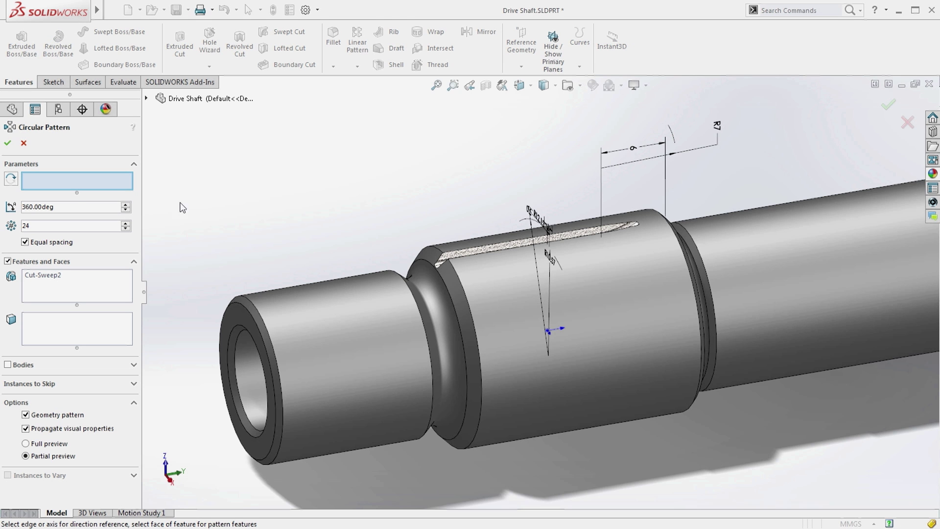
{"action": "left_click", "coordinate": [484, 278]}
{"action": "key", "text": "Return"}
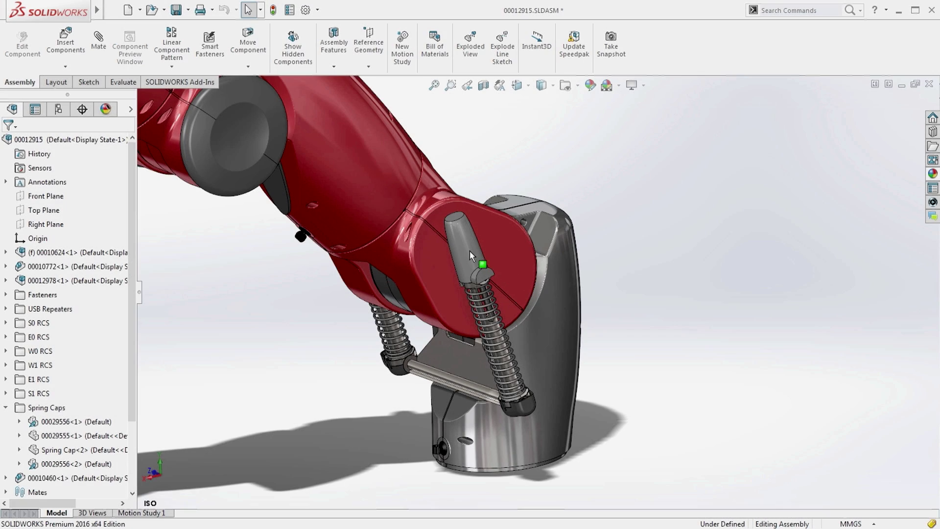
- Open the Spring Cap and fillet the foot-to-body edge at 50 mm, curvature continuous
{"action": "left_click", "coordinate": [469, 250]}
{"action": "left_click", "coordinate": [503, 185]}
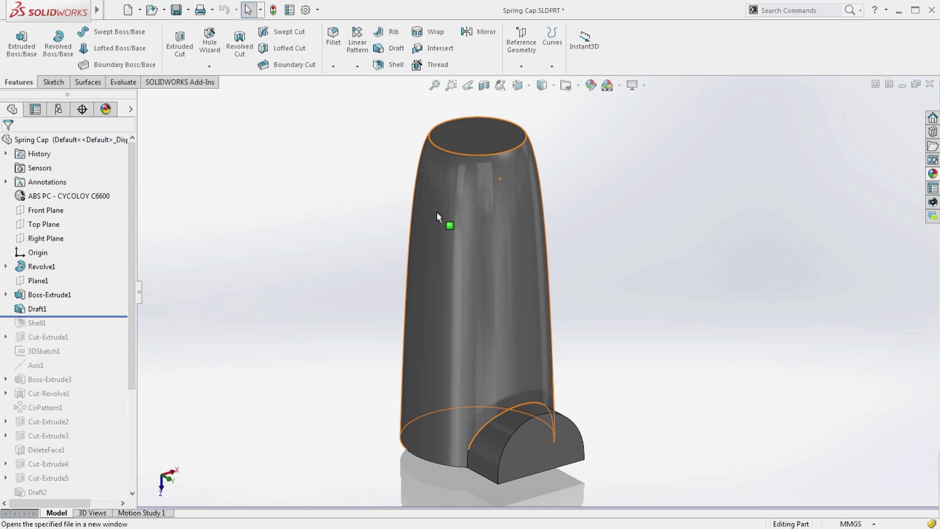
{"action": "right_click_drag", "start_coordinate": [299, 261], "coordinate": [299, 229]}
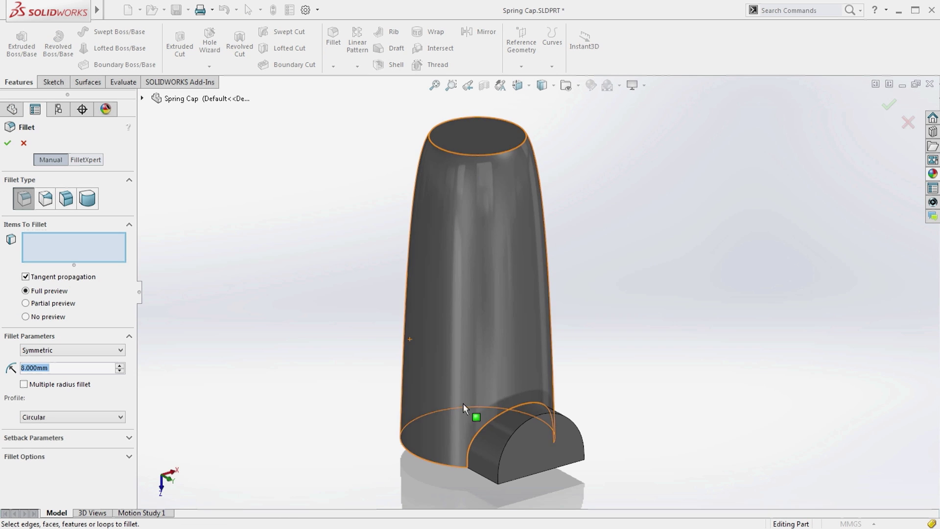
{"action": "left_click", "coordinate": [478, 434]}
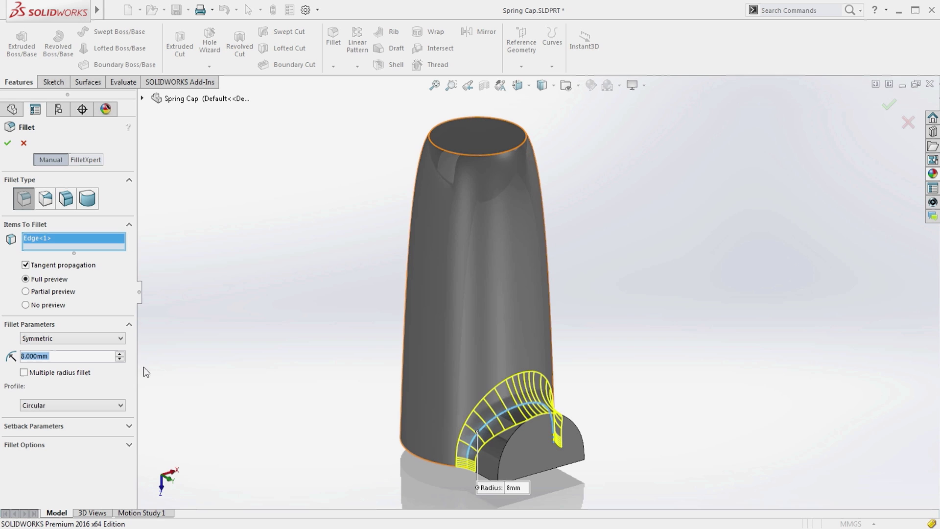
{"action": "type", "text": "50"}
{"action": "key", "text": "Return"}
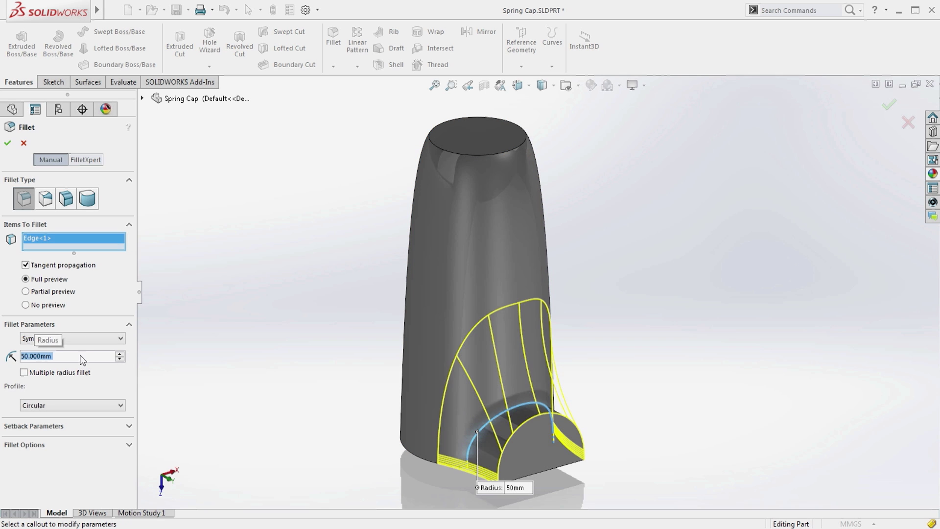
{"action": "left_click", "coordinate": [111, 410]}
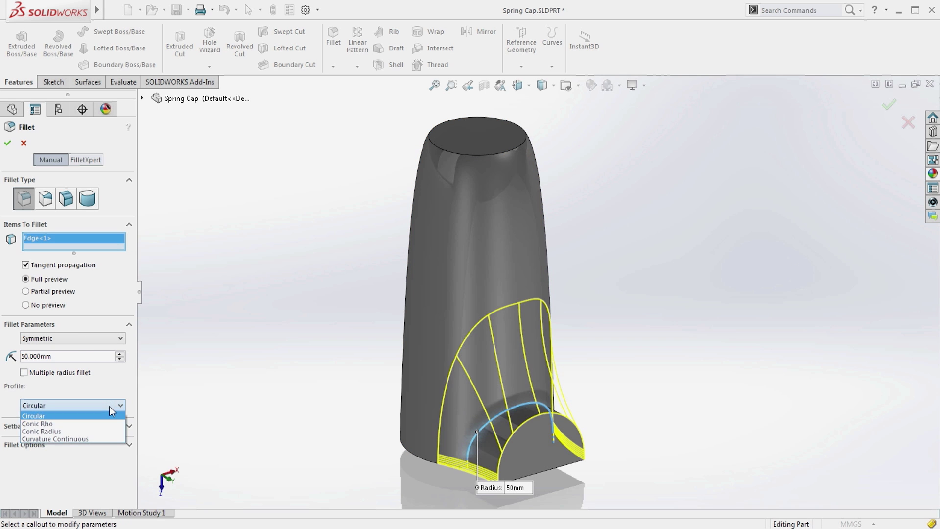
{"action": "left_click", "coordinate": [110, 440]}
{"action": "left_click", "coordinate": [6, 143]}
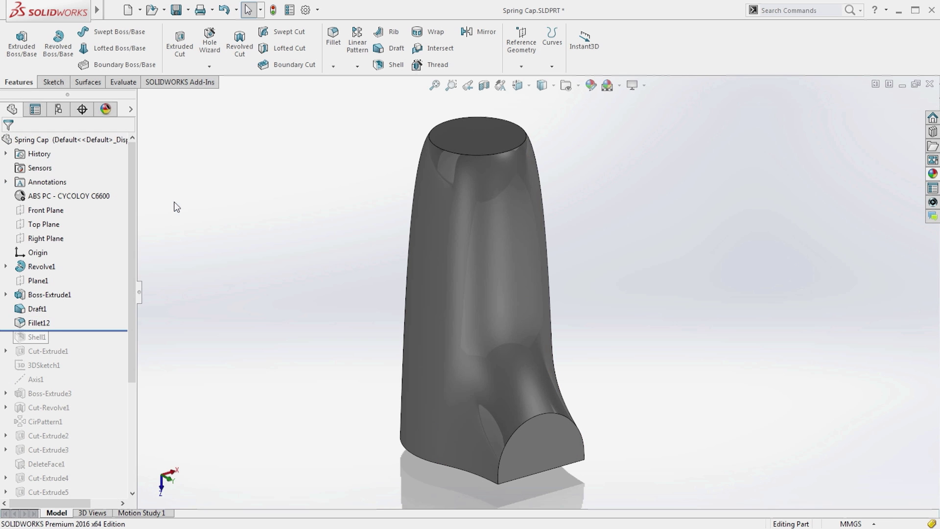
{"action": "left_click", "coordinate": [180, 220]}
- Fillet the cap's top rim edge asymmetrically at 8 mm and 10 mm, curvature continuous
{"action": "key", "text": "Return"}
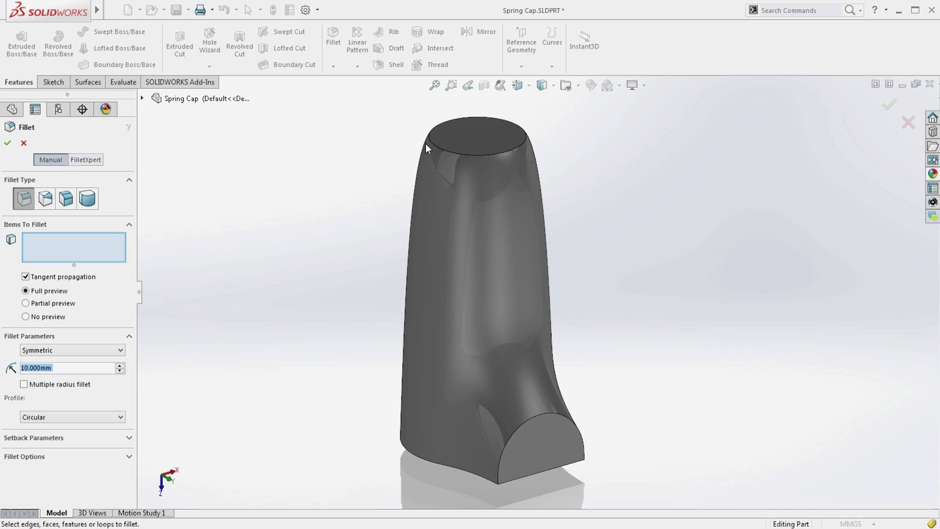
{"action": "left_click", "coordinate": [431, 143]}
{"action": "left_click", "coordinate": [109, 338]}
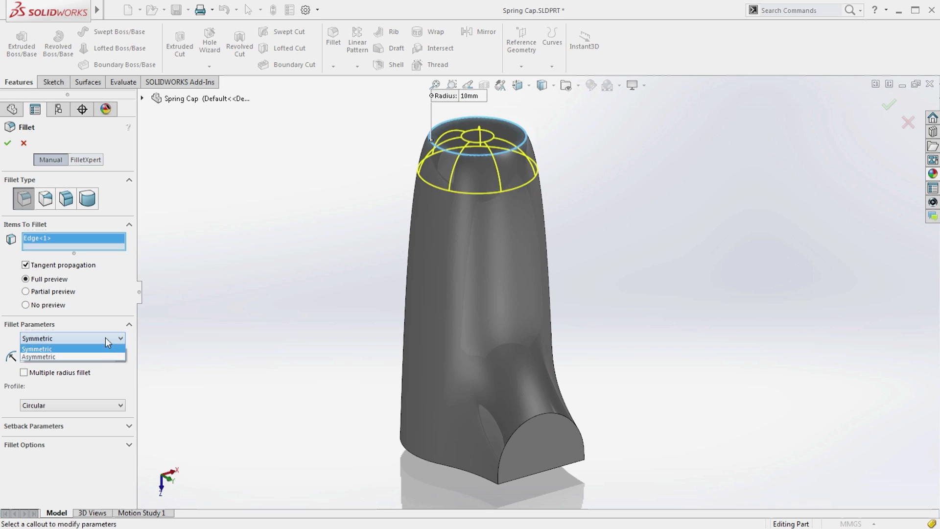
{"action": "left_click", "coordinate": [103, 356]}
{"action": "type", "text": "8"}
{"action": "key", "text": "Return"}
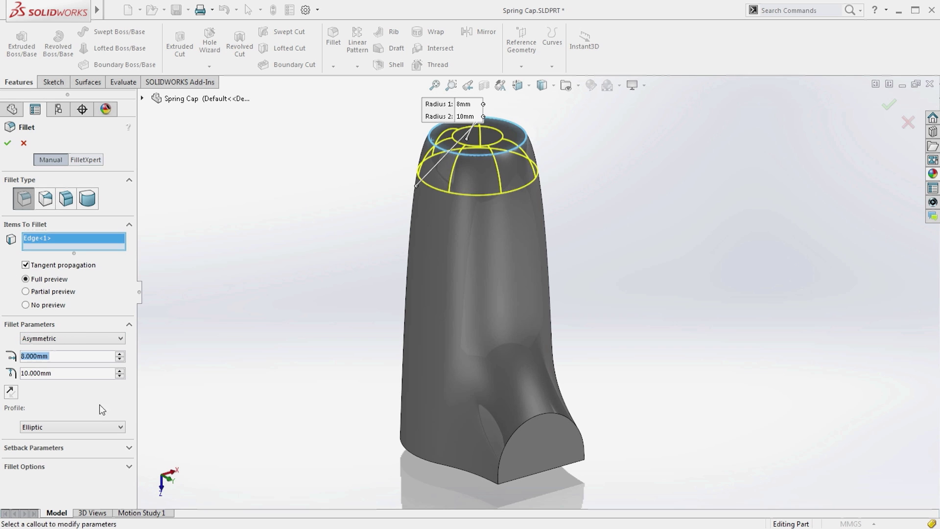
{"action": "left_click", "coordinate": [103, 424]}
{"action": "left_click", "coordinate": [103, 452]}
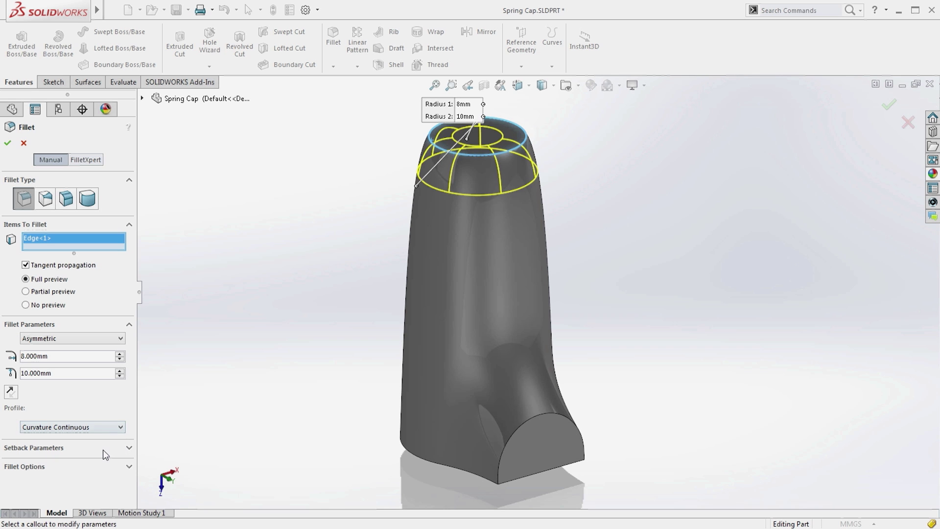
{"action": "left_click", "coordinate": [7, 143]}
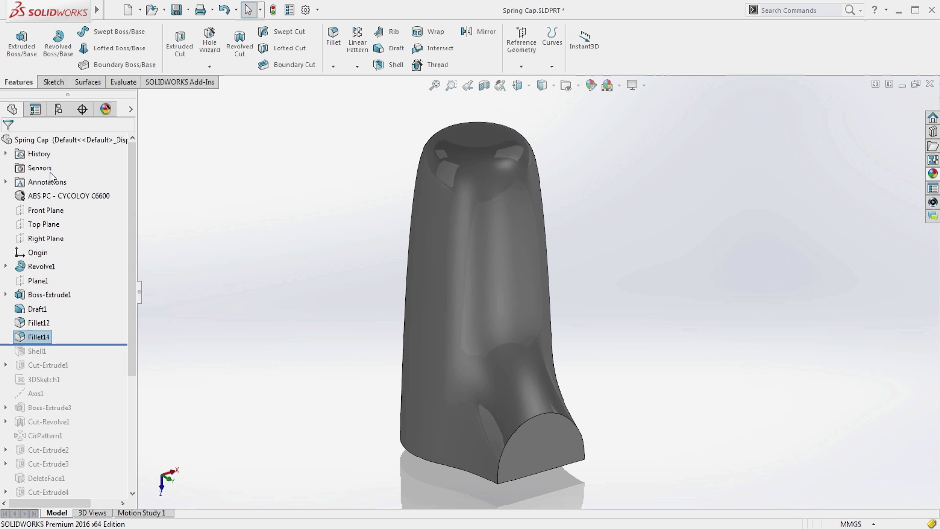
- Start a variable-size fillet on the foot's arched edge with both ends at 1 mm
{"action": "left_click", "coordinate": [183, 228]}
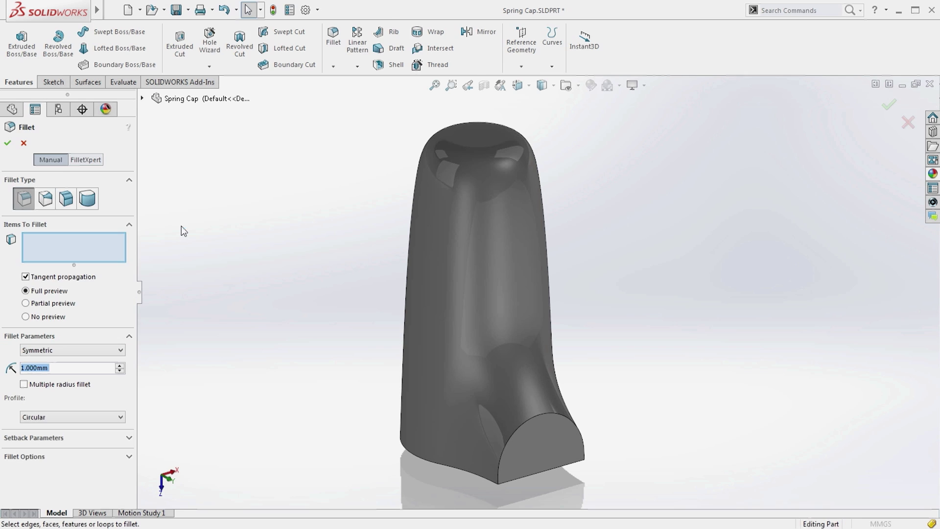
{"action": "left_click", "coordinate": [48, 201]}
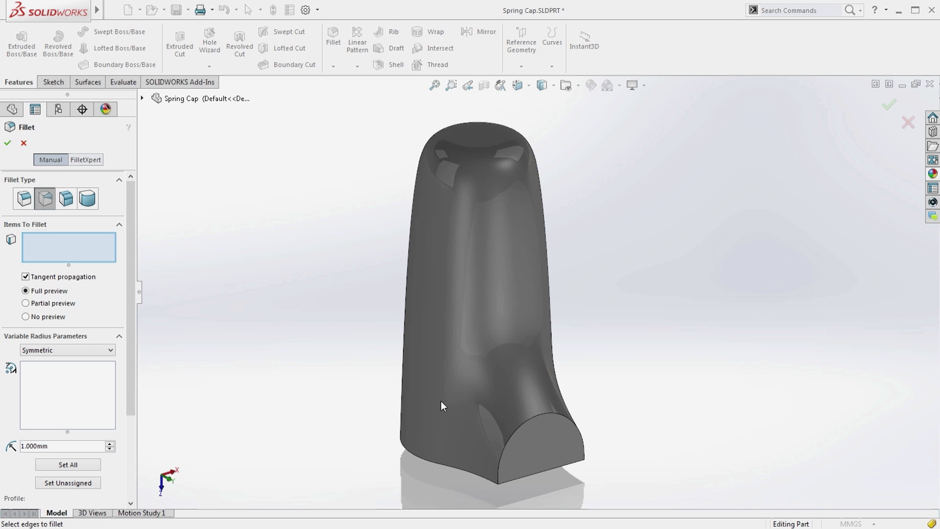
{"action": "left_click", "coordinate": [515, 428]}
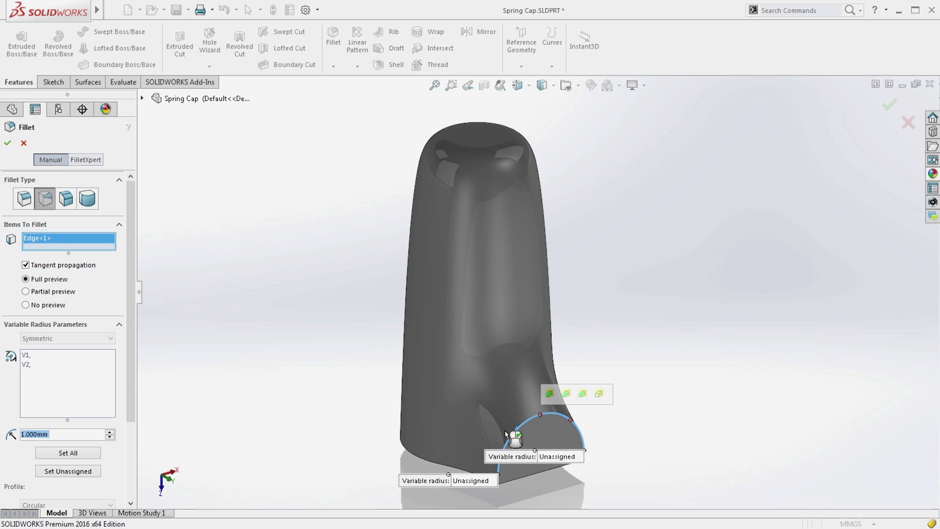
{"action": "left_click", "coordinate": [69, 453]}
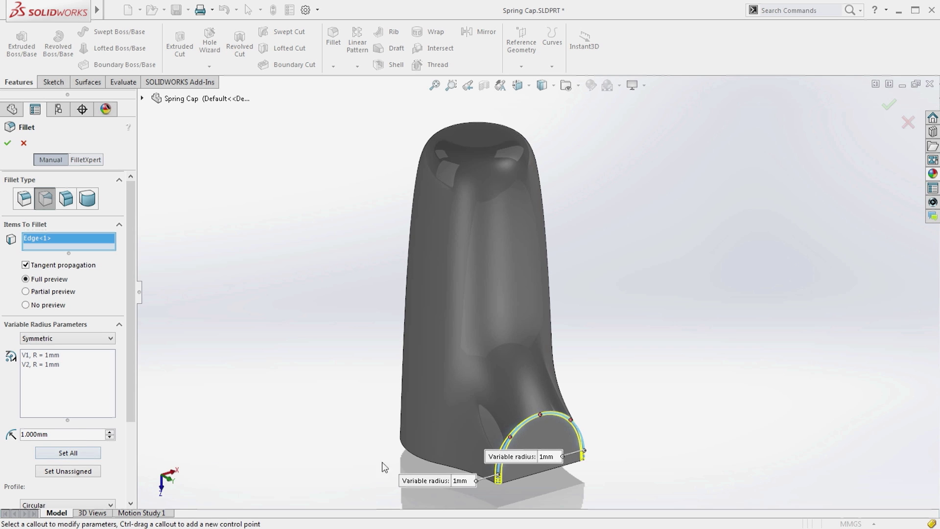
{"action": "scroll", "coordinate": [530, 442], "scroll_direction": "down", "scroll_amount": 3}
{"action": "scroll", "coordinate": [504, 405], "scroll_direction": "down", "scroll_amount": 2}
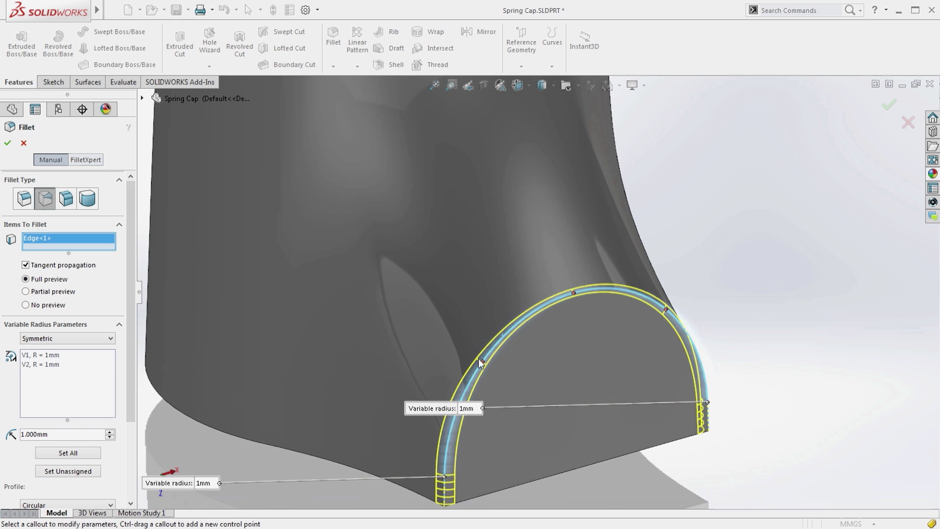
- Add three control points along the edge at 3 mm, 7 mm and 3 mm
{"action": "left_click", "coordinate": [480, 360]}
{"action": "left_click", "coordinate": [506, 454]}
{"action": "type", "text": "3"}
{"action": "key", "text": "Return"}
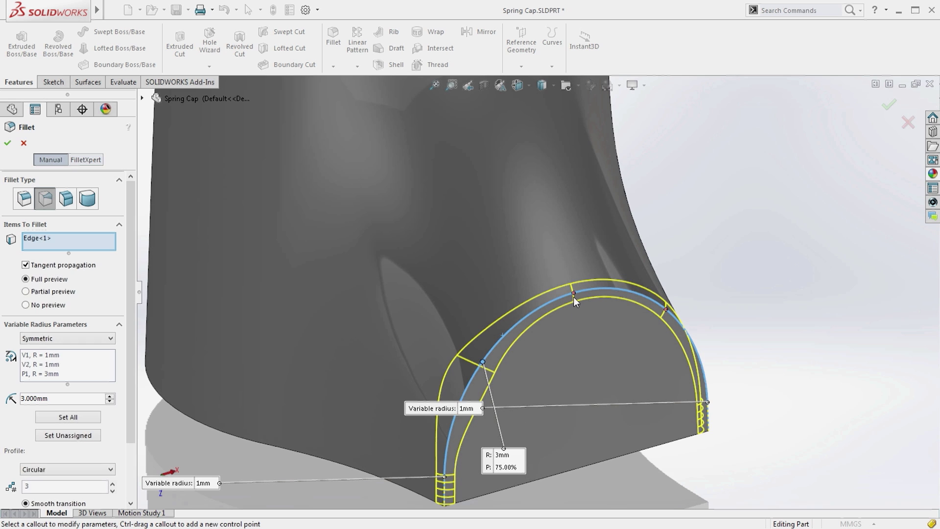
{"action": "left_click", "coordinate": [574, 297]}
{"action": "left_click", "coordinate": [785, 299]}
{"action": "type", "text": "7"}
{"action": "key", "text": "Return"}
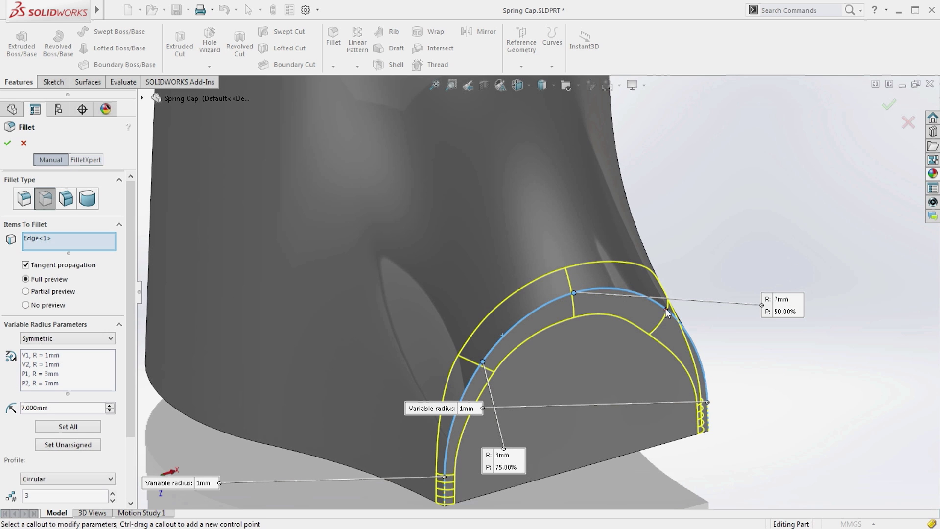
{"action": "left_click", "coordinate": [666, 308]}
{"action": "left_click", "coordinate": [878, 316]}
{"action": "type", "text": "3"}
{"action": "key", "text": "Return"}
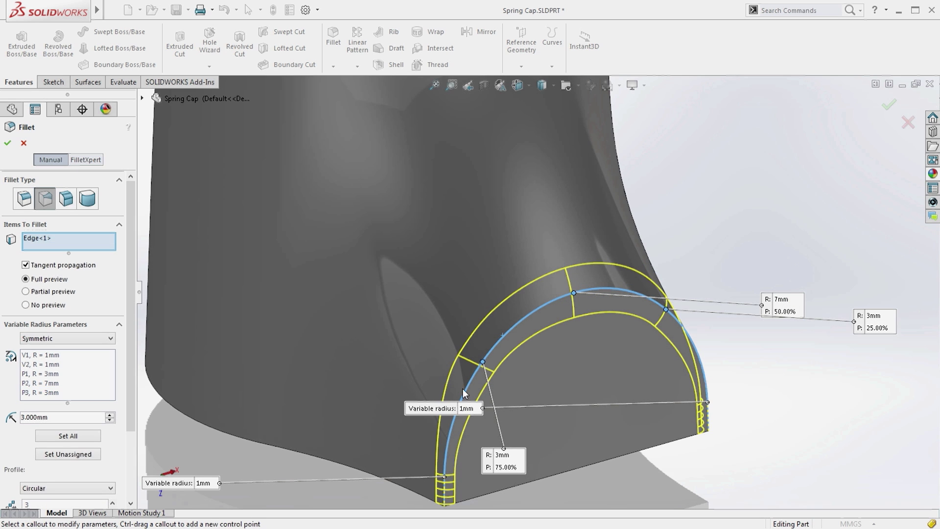
{"action": "scroll", "coordinate": [126, 406], "scroll_direction": "down", "scroll_amount": 2}
- Give the variable fillet a curvature-continuous profile, apply it, and fit the part
{"action": "left_click", "coordinate": [69, 446]}
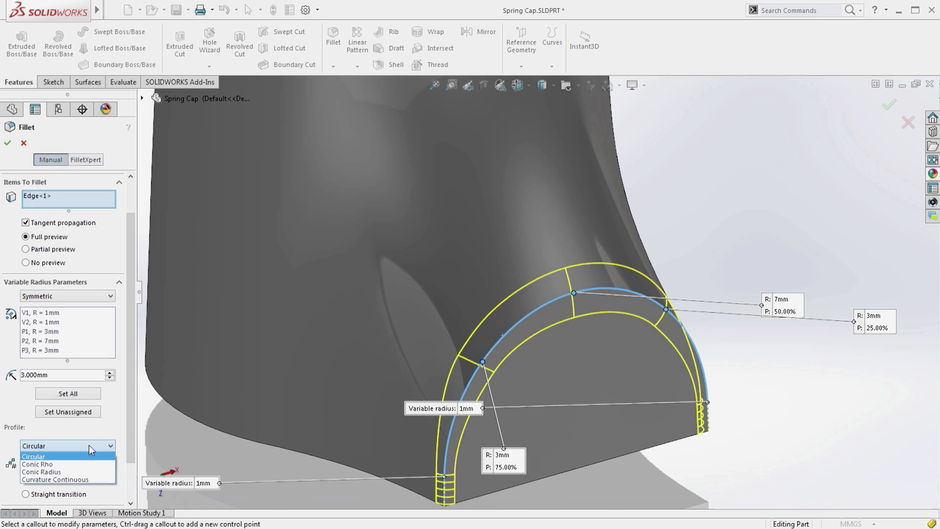
{"action": "left_click", "coordinate": [86, 480]}
{"action": "left_click", "coordinate": [7, 143]}
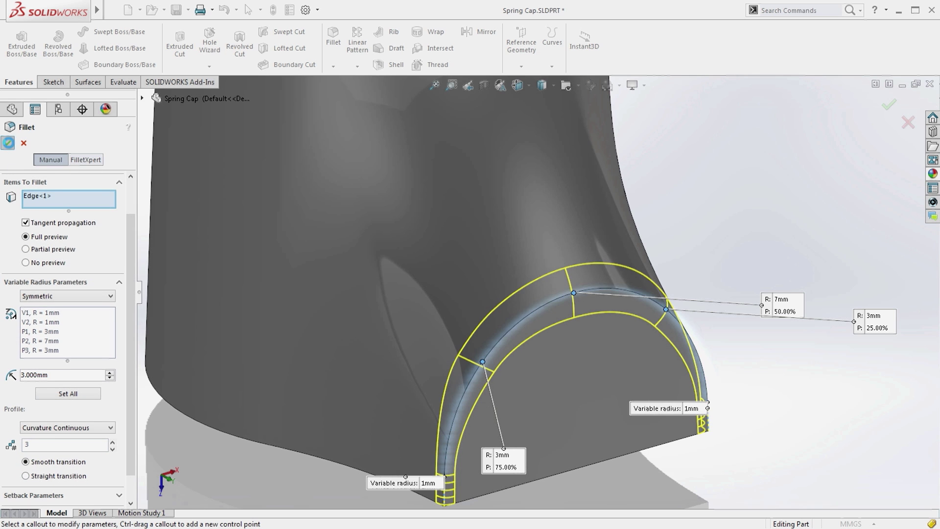
{"action": "key", "text": "f"}
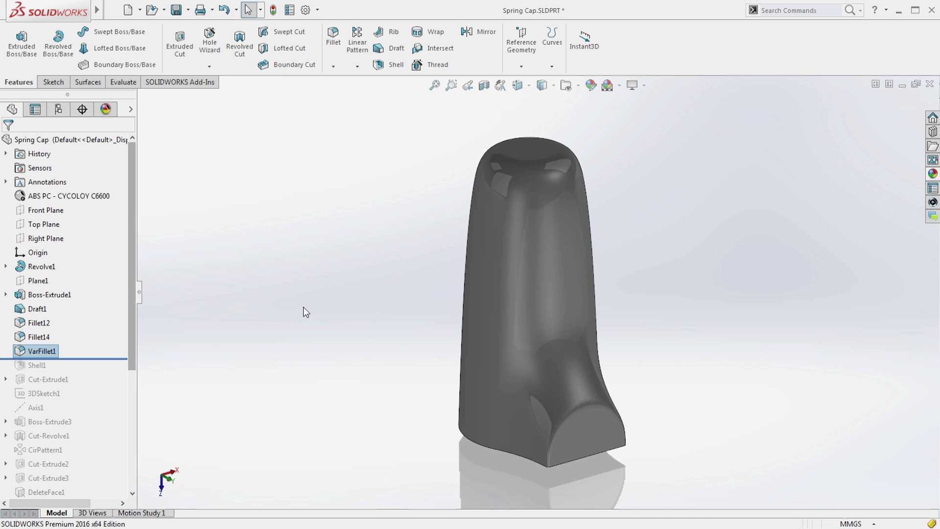
- Inspect the spring cap's surface smoothness with zebra stripes, then turn them off
{"action": "right_click_drag", "start_coordinate": [315, 305], "coordinate": [320, 356]}
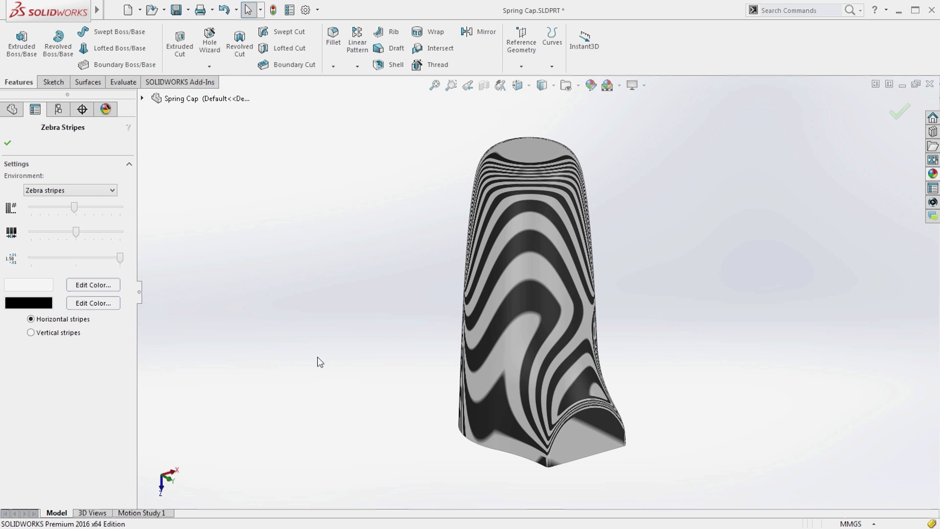
{"action": "key", "text": "Return"}
{"action": "mouse_move", "coordinate": [379, 377]}
{"action": "middle_mouse_down"}
{"action": "mouse_move", "coordinate": [286, 374]}
{"action": "mouse_move", "coordinate": [371, 379]}
{"action": "middle_mouse_up"}
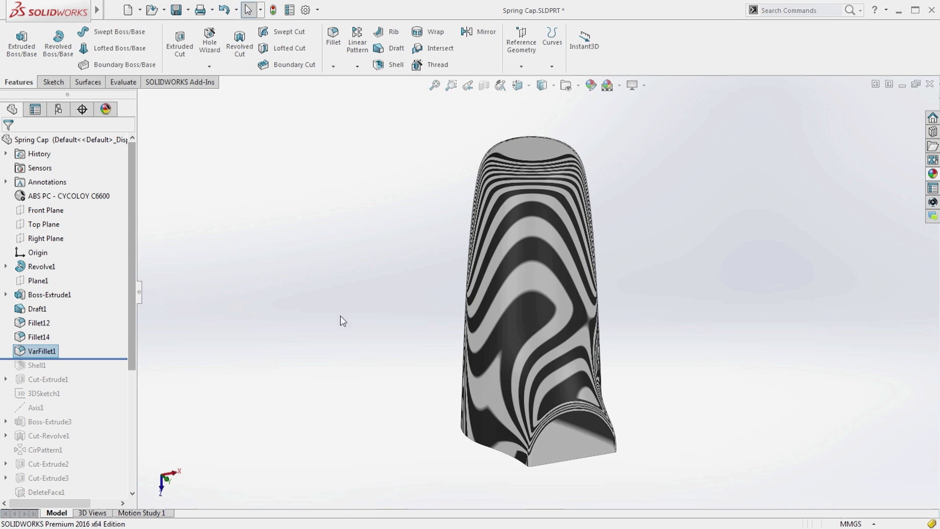
{"action": "right_click_drag", "start_coordinate": [327, 295], "coordinate": [327, 338]}
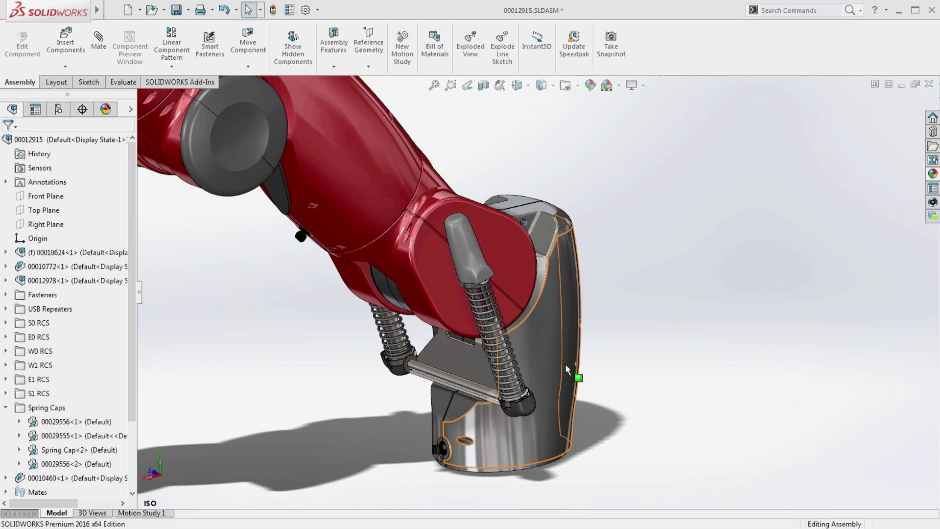
- Hide the spring cap in the robot assembly and select a gripper shaft part
{"action": "left_click", "coordinate": [565, 364]}
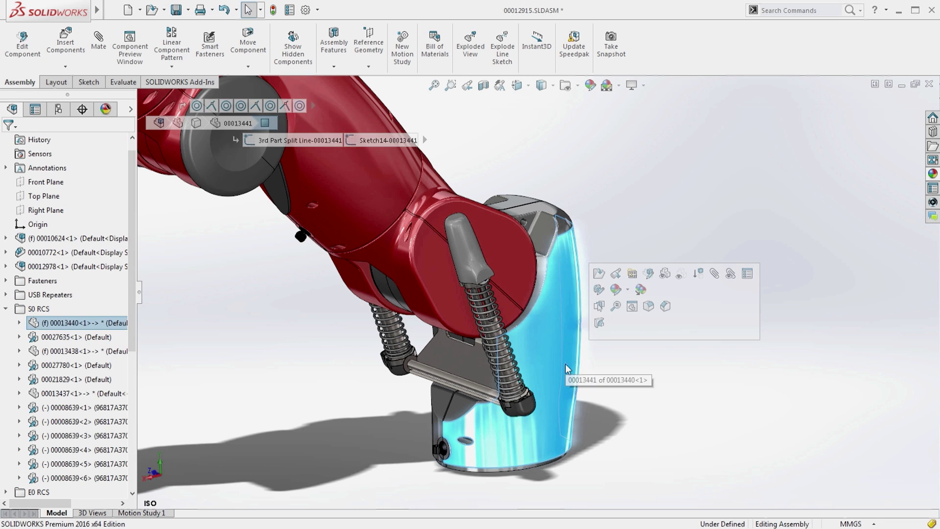
{"action": "left_click", "coordinate": [665, 273]}
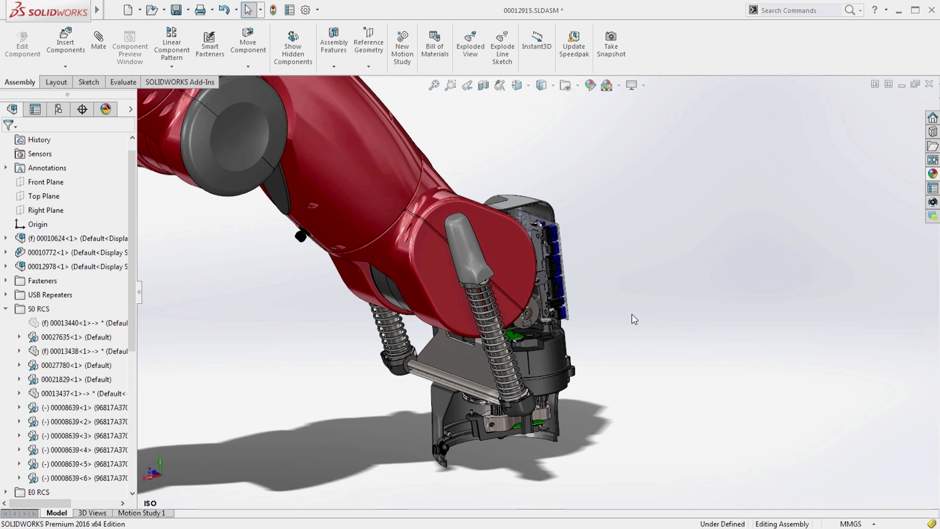
{"action": "scroll", "coordinate": [502, 426], "scroll_direction": "down", "scroll_amount": 3}
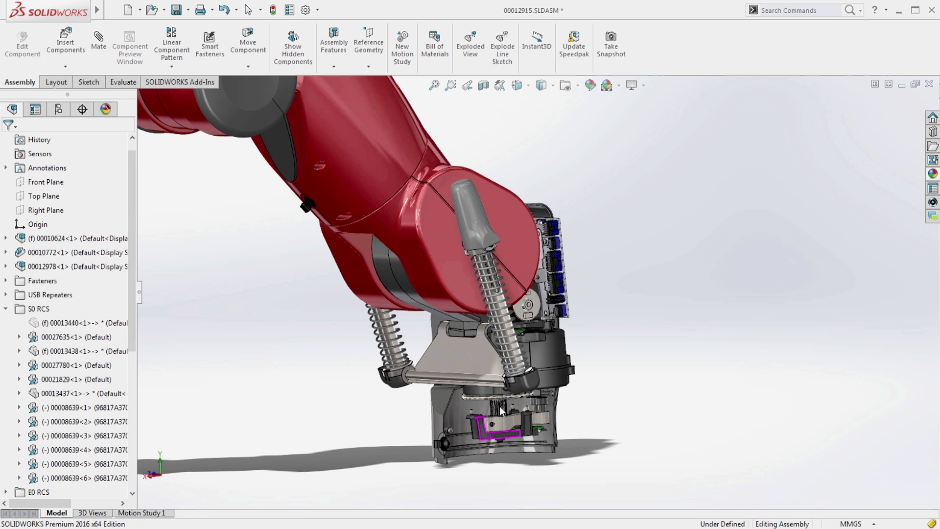
{"action": "scroll", "coordinate": [500, 404], "scroll_direction": "down", "scroll_amount": 2}
{"action": "scroll", "coordinate": [500, 403], "scroll_direction": "down", "scroll_amount": 2}
{"action": "left_click", "coordinate": [532, 301]}
- Open the Drive Shaft, zoom into its left end, and launch the Thread tool
{"action": "left_click", "coordinate": [550, 282]}
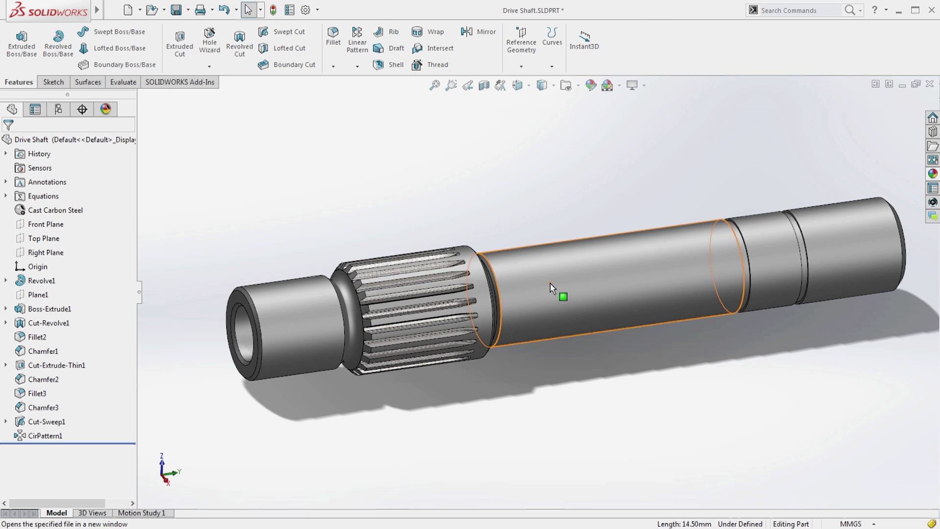
{"action": "right_click_drag", "start_coordinate": [316, 188], "coordinate": [356, 227]}
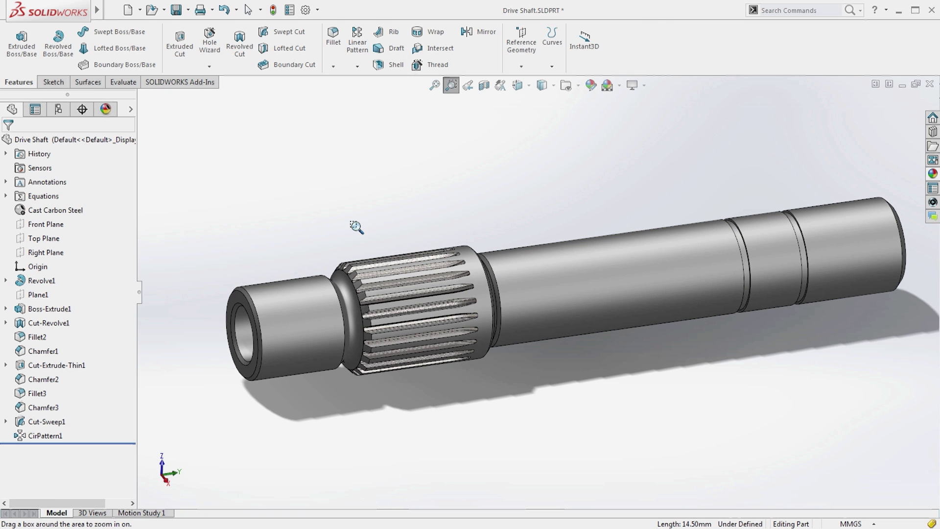
{"action": "left_click_drag", "start_coordinate": [186, 243], "coordinate": [402, 400]}
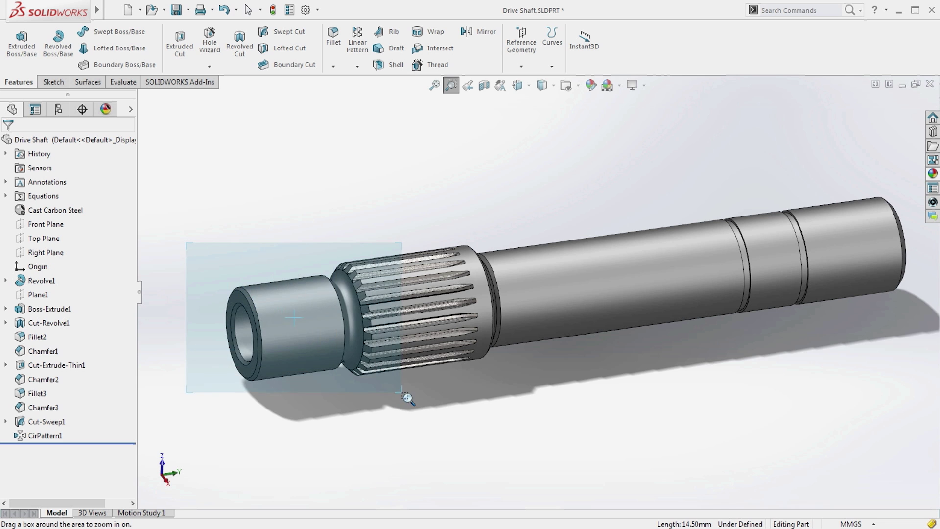
{"action": "key", "text": "Escape"}
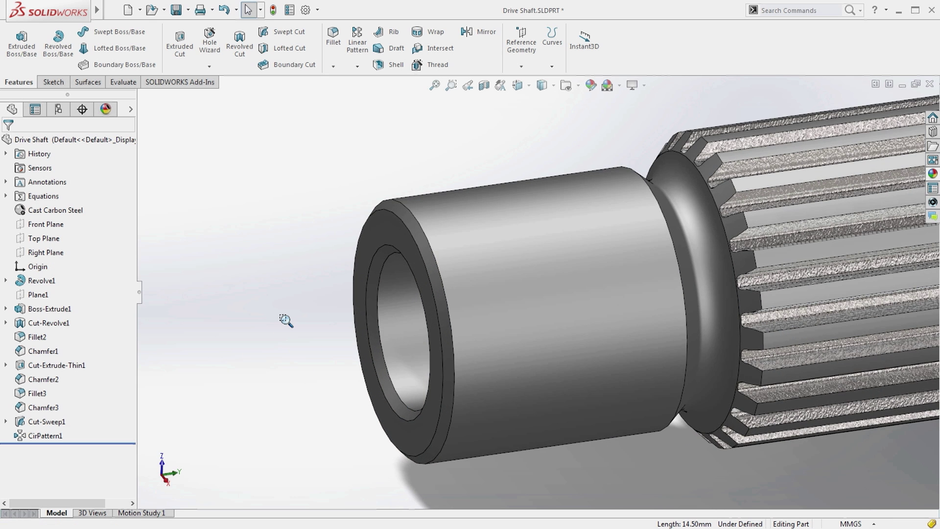
{"action": "left_click", "coordinate": [434, 65]}
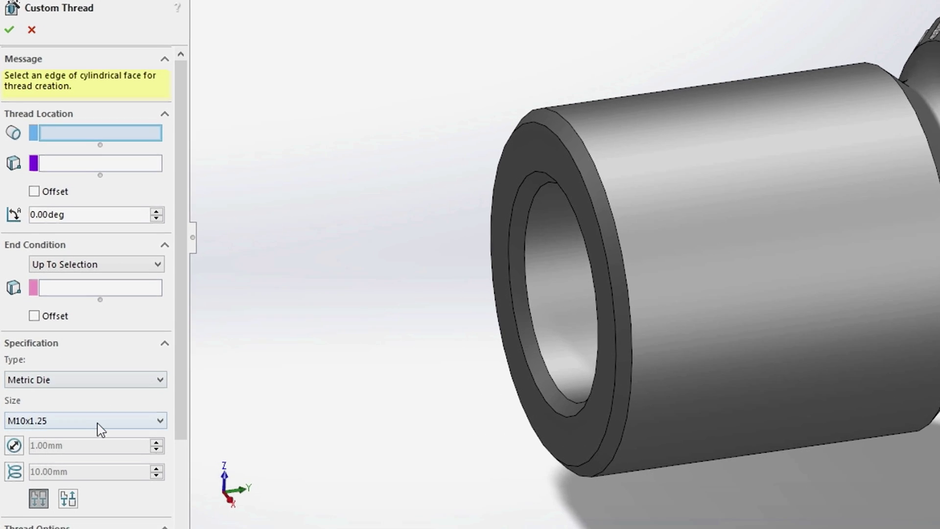
- Create an M10x1.0 custom thread from the shoulder edge to the front face, with offsets
{"action": "left_click", "coordinate": [81, 424]}
{"action": "scroll", "coordinate": [103, 365], "scroll_direction": "up", "scroll_amount": 2}
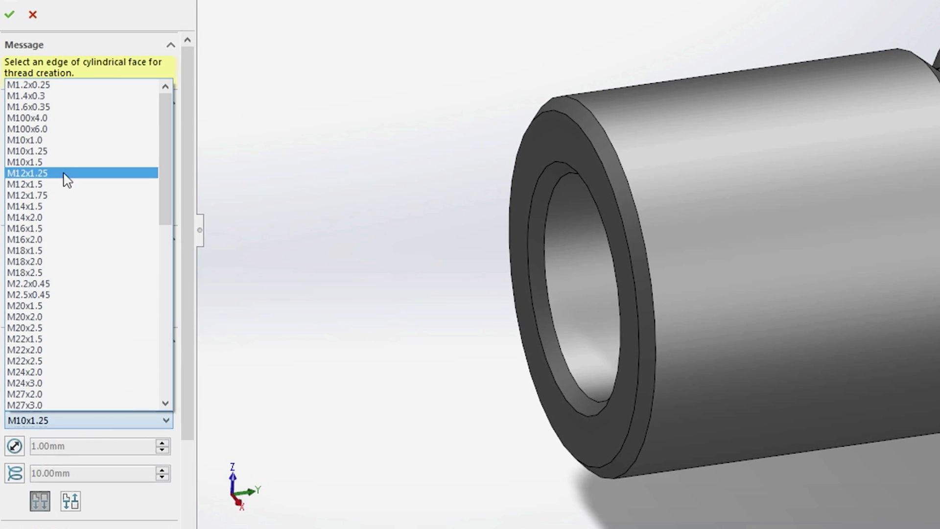
{"action": "left_click", "coordinate": [69, 149]}
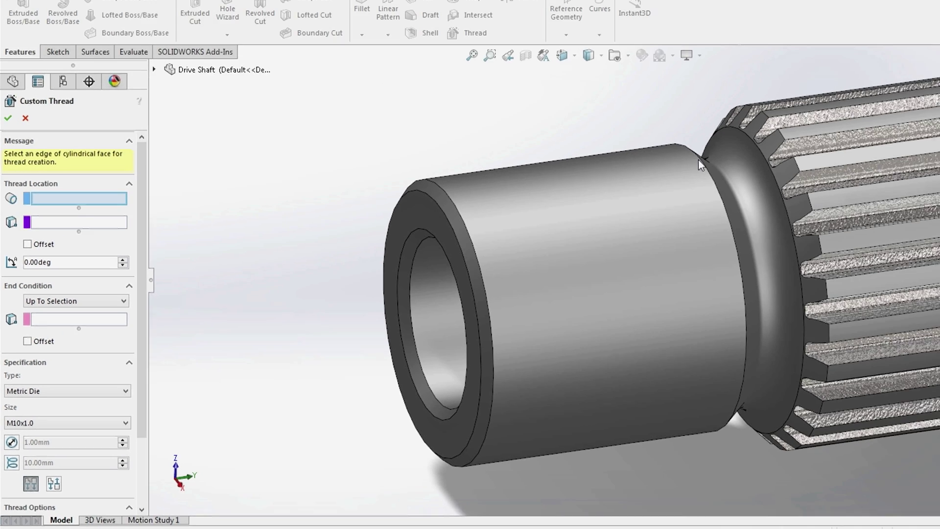
{"action": "left_click", "coordinate": [637, 185]}
{"action": "left_click", "coordinate": [84, 289]}
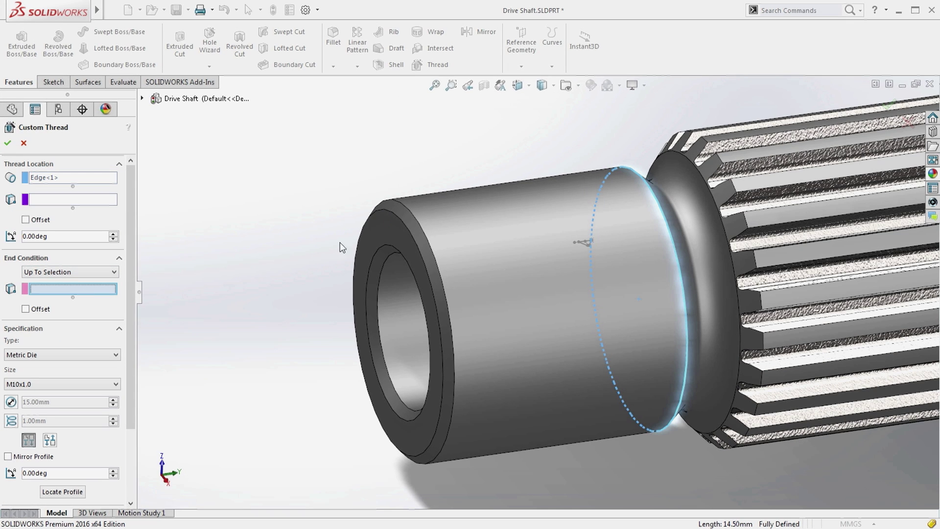
{"action": "left_click", "coordinate": [384, 248]}
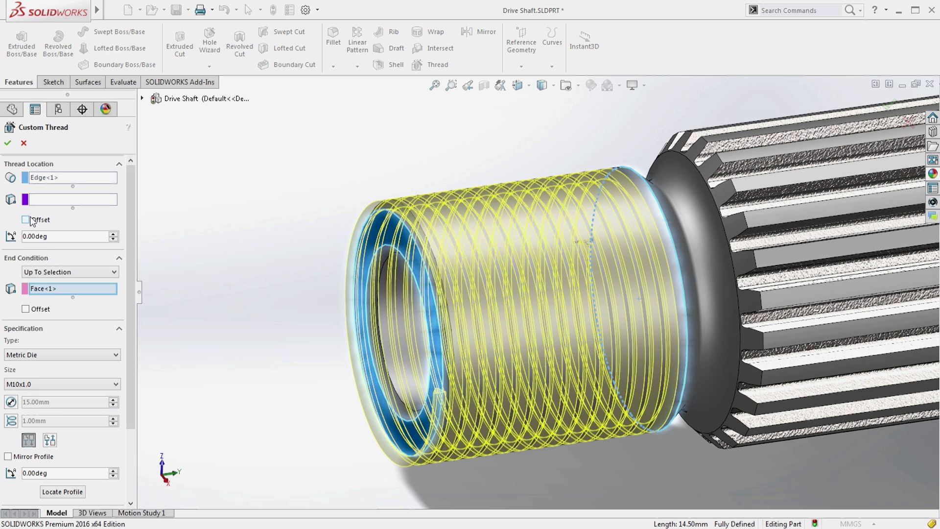
{"action": "left_click", "coordinate": [26, 220]}
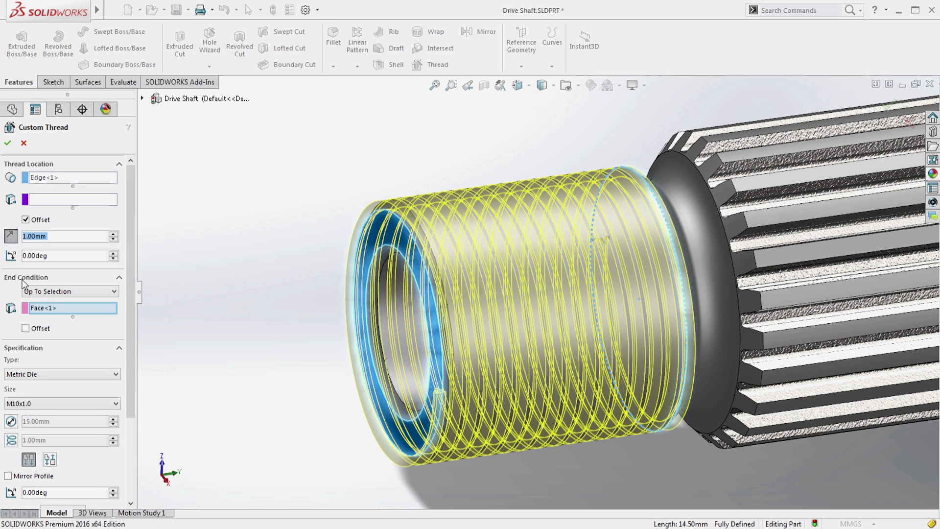
{"action": "left_click", "coordinate": [26, 329]}
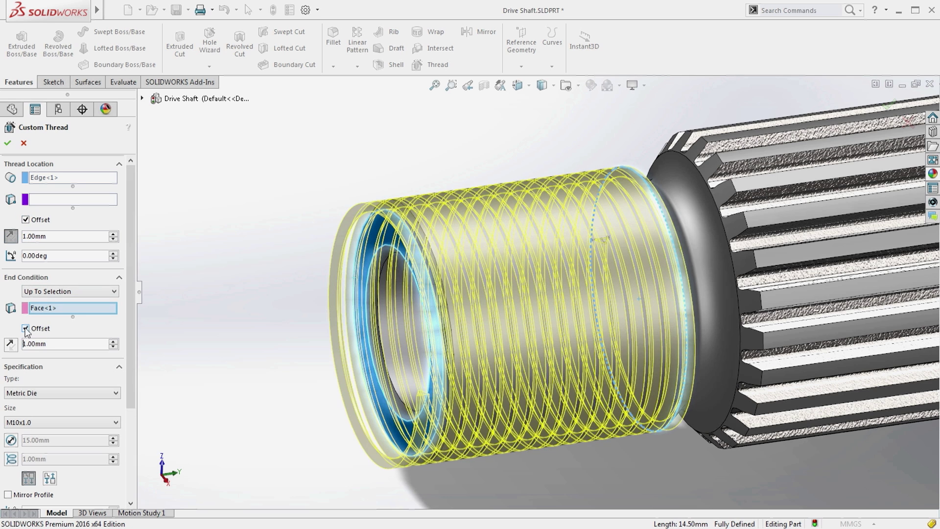
{"action": "left_click", "coordinate": [9, 145]}
{"action": "mouse_move", "coordinate": [330, 366]}
{"action": "middle_mouse_down"}
{"action": "mouse_move", "coordinate": [306, 358]}
{"action": "mouse_move", "coordinate": [329, 359]}
{"action": "middle_mouse_up"}
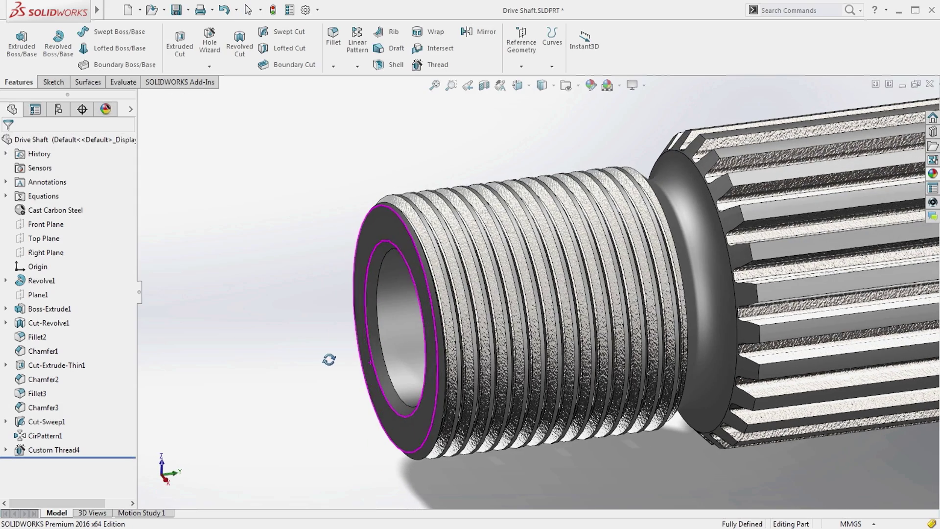
- Edit Custom Thread4 to override its pitch to 3.00 mm
{"action": "left_click", "coordinate": [50, 450]}
{"action": "left_click", "coordinate": [57, 413]}
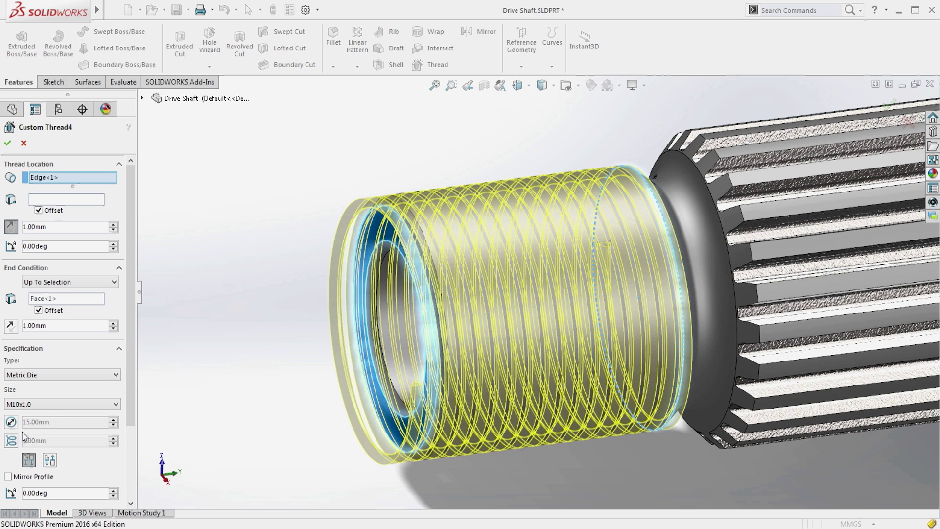
{"action": "left_click", "coordinate": [12, 440]}
{"action": "type", "text": "3"}
{"action": "key", "text": "Return"}
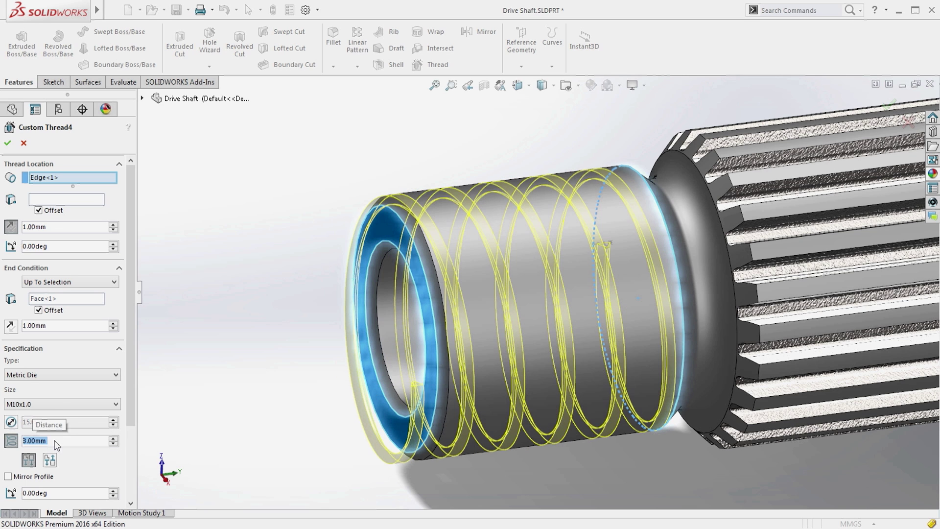
- Pattern Custom Thread4 three times around the shaft, then open the Feed Screw Shaft part
{"action": "key", "text": "Return"}
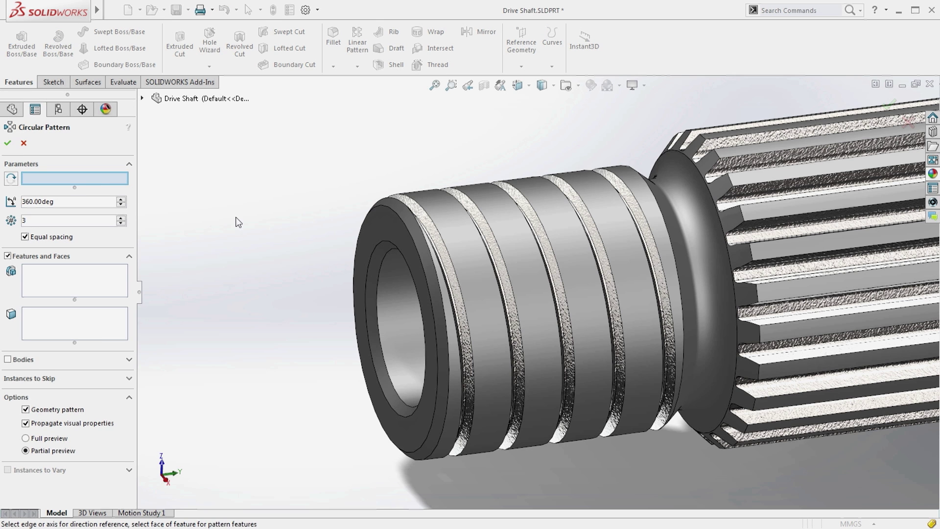
{"action": "left_click", "coordinate": [460, 254]}
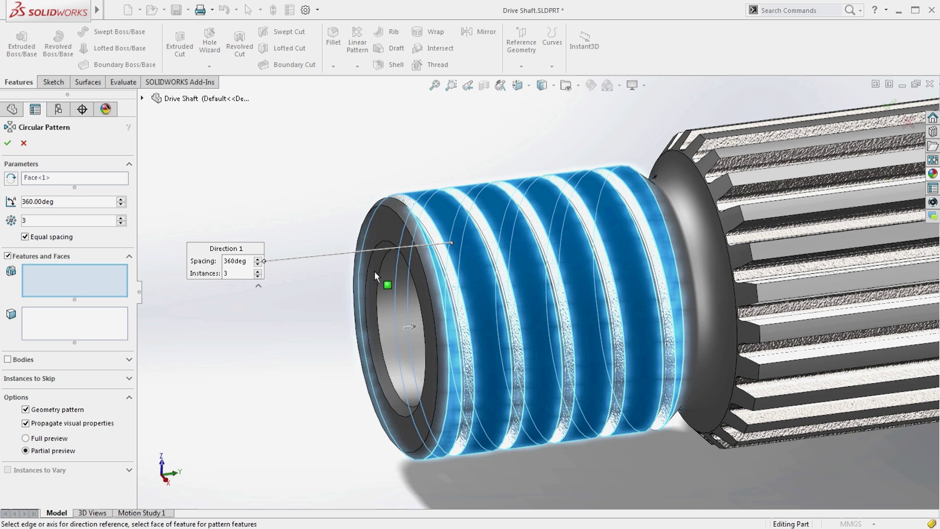
{"action": "left_click", "coordinate": [489, 256]}
{"action": "key", "text": "Return"}
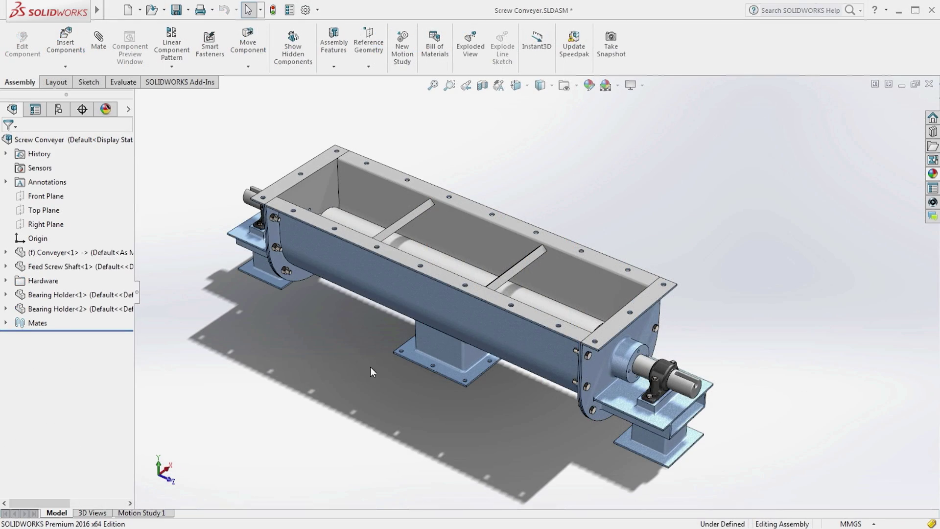
{"action": "left_click", "coordinate": [432, 254]}
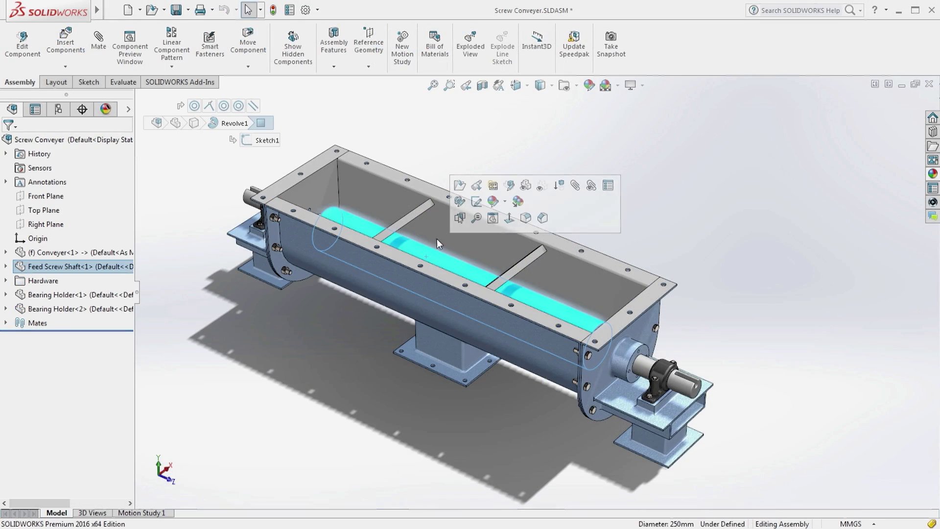
{"action": "left_click", "coordinate": [458, 187]}
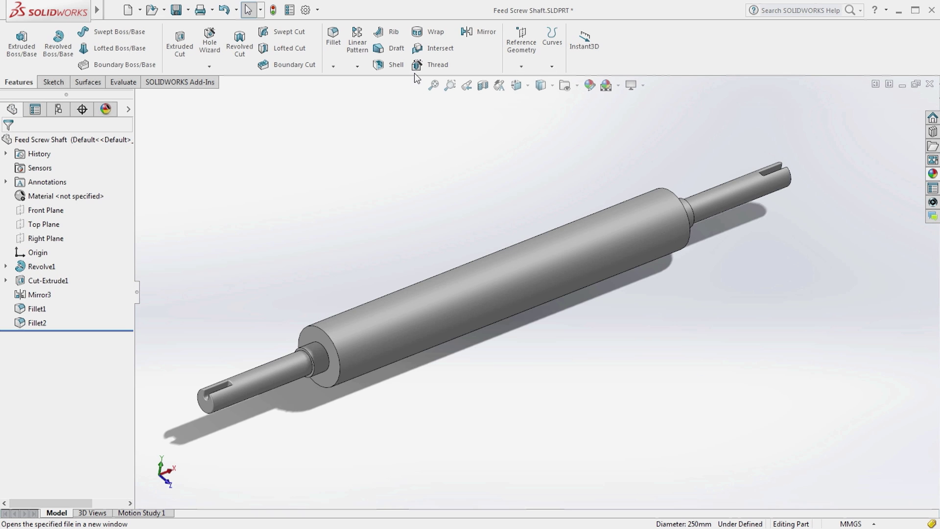
- Run the 130mm Shovel thread from the large cylinder's right edge to the left shoulder face
{"action": "left_click", "coordinate": [660, 192]}
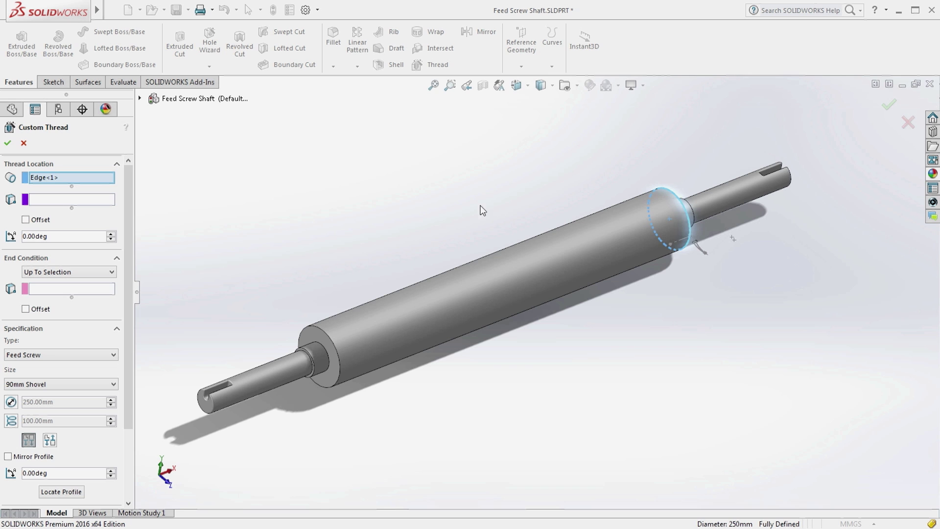
{"action": "left_click", "coordinate": [112, 287]}
{"action": "left_click", "coordinate": [307, 337]}
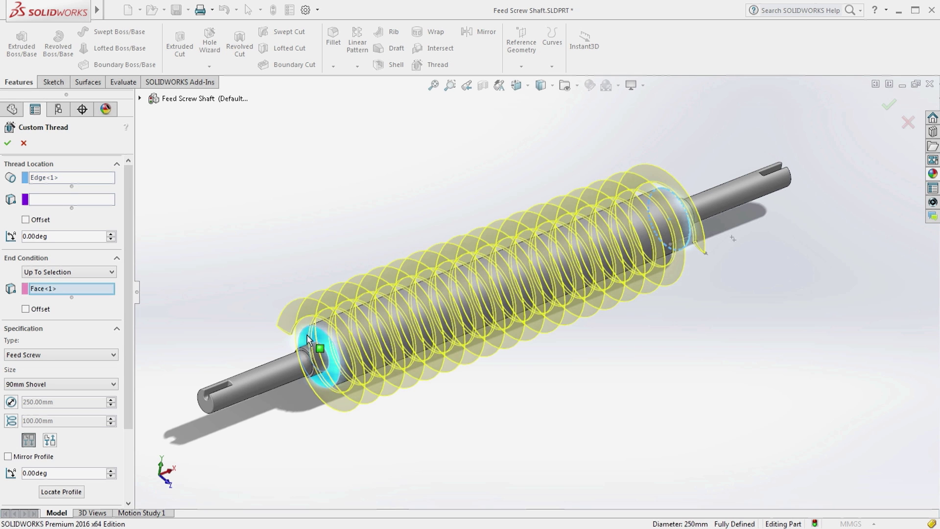
{"action": "left_click", "coordinate": [85, 383]}
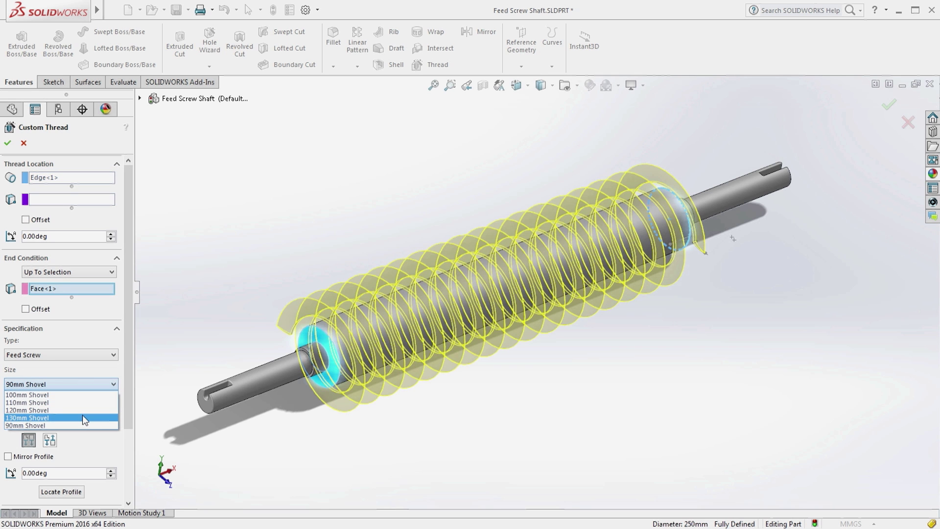
{"action": "left_click", "coordinate": [83, 415]}
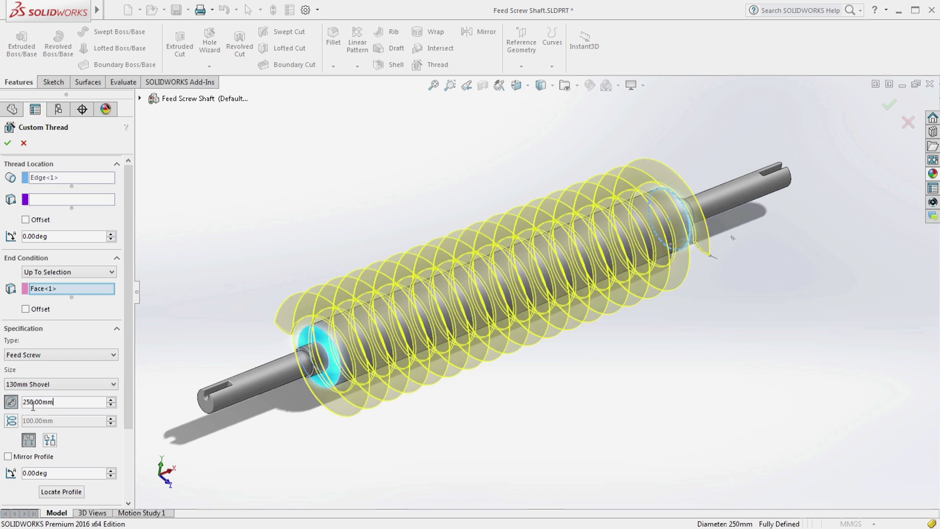
{"action": "type", "text": "175"}
- Give the flight a 175 mm diameter, extruded, with a reversed offset end, and create it
{"action": "key", "text": "Return"}
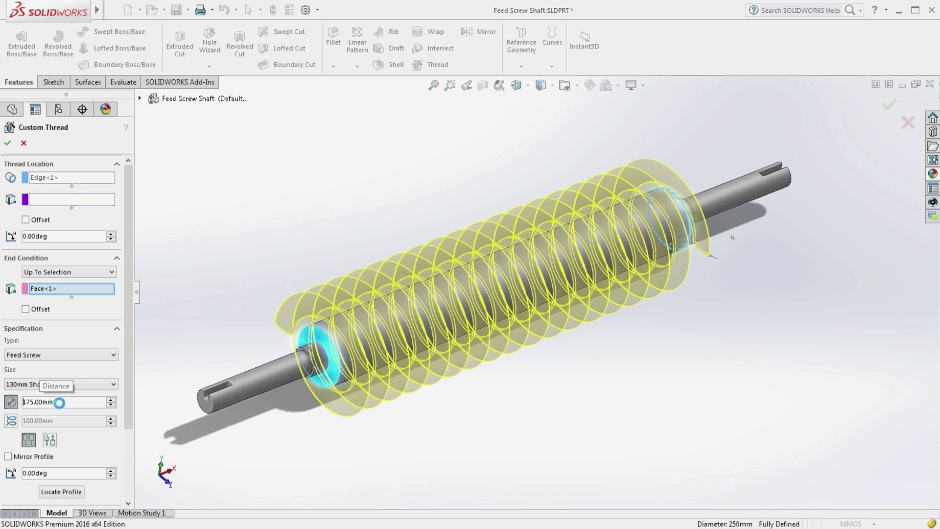
{"action": "left_click", "coordinate": [50, 440]}
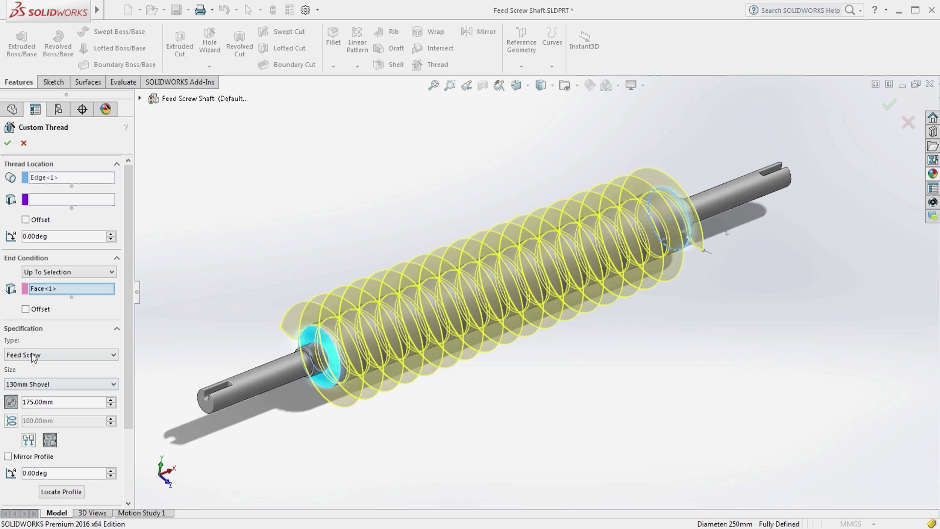
{"action": "left_click", "coordinate": [26, 309]}
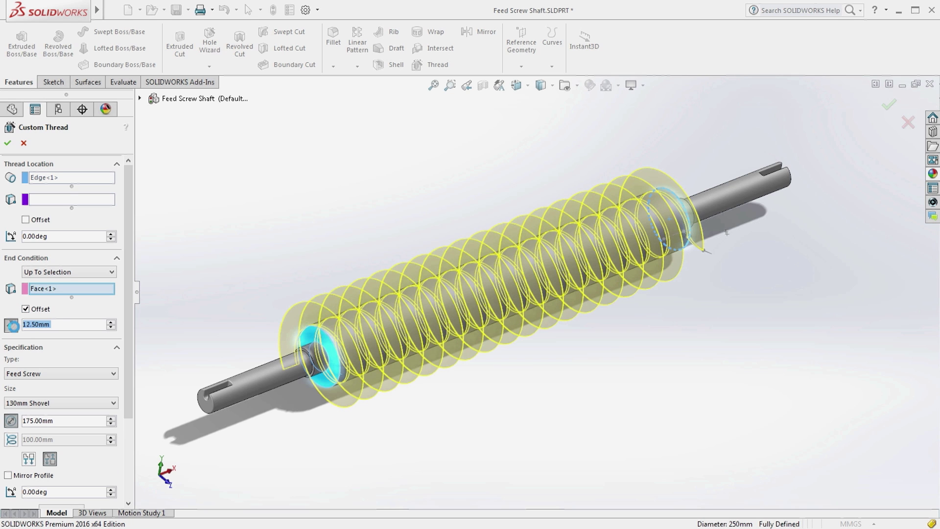
{"action": "left_click", "coordinate": [11, 323]}
{"action": "left_click", "coordinate": [8, 142]}
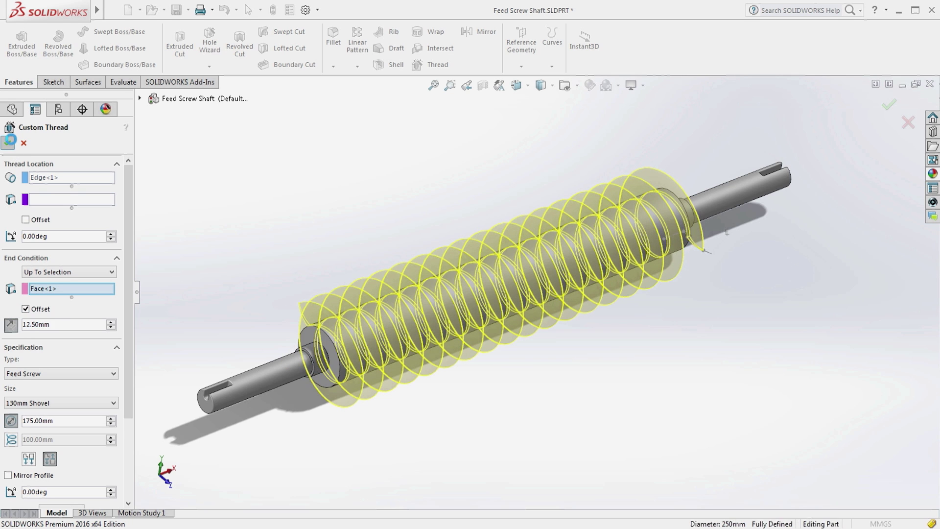
{"action": "key", "text": "ctrl+Tab"}
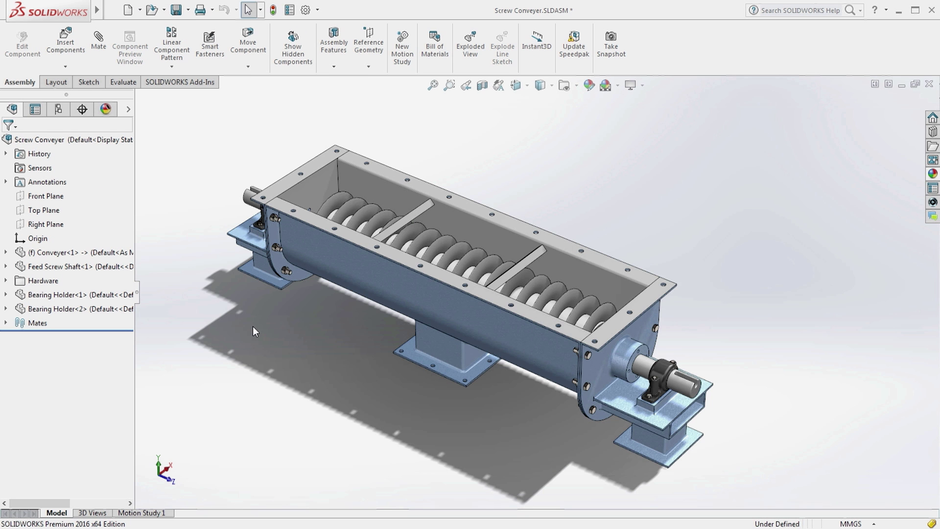
- Orbit the Screw Conveyer to a top-down view and apply Baxter Red material to the arm
{"action": "mouse_move", "coordinate": [252, 327]}
{"action": "middle_mouse_down"}
{"action": "mouse_move", "coordinate": [256, 381]}
{"action": "mouse_move", "coordinate": [253, 332]}
{"action": "middle_mouse_up"}
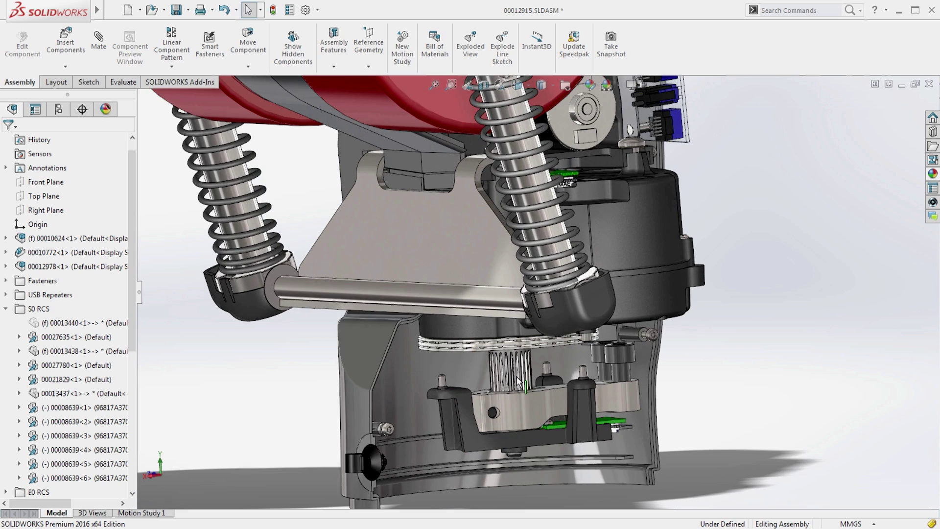
{"action": "left_click", "coordinate": [518, 381]}
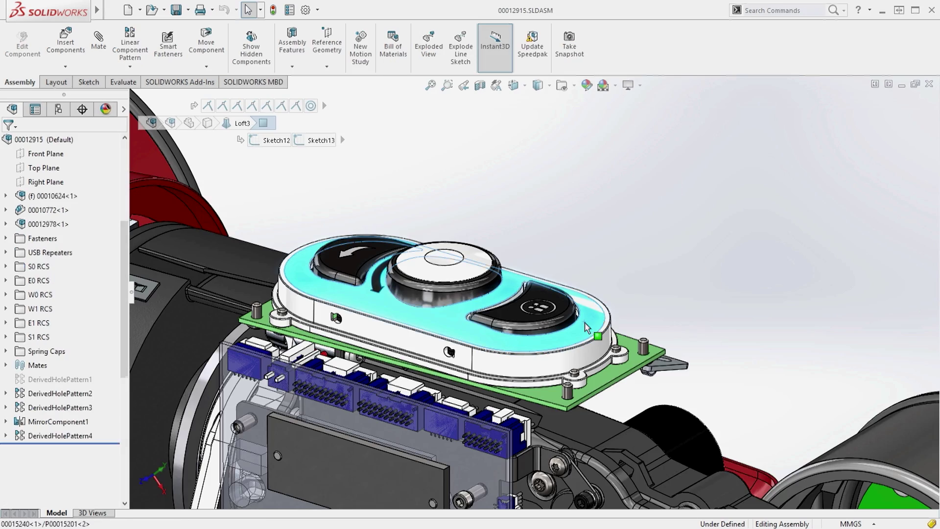
{"action": "left_click", "coordinate": [586, 326]}
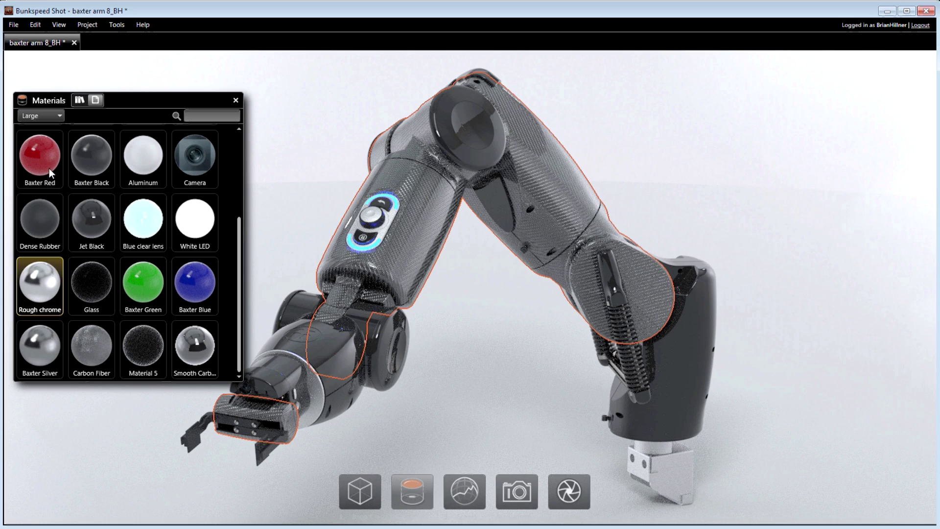
{"action": "left_click_drag", "start_coordinate": [50, 172], "coordinate": [431, 272]}
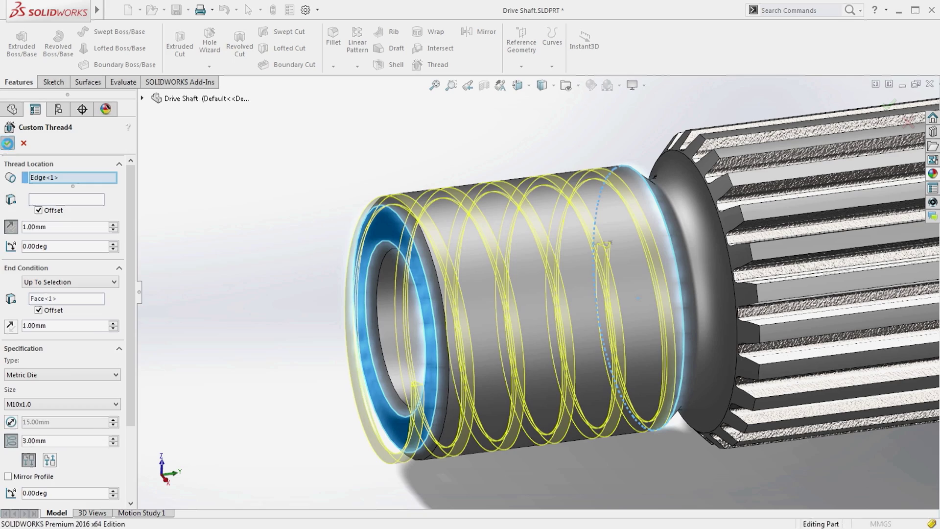